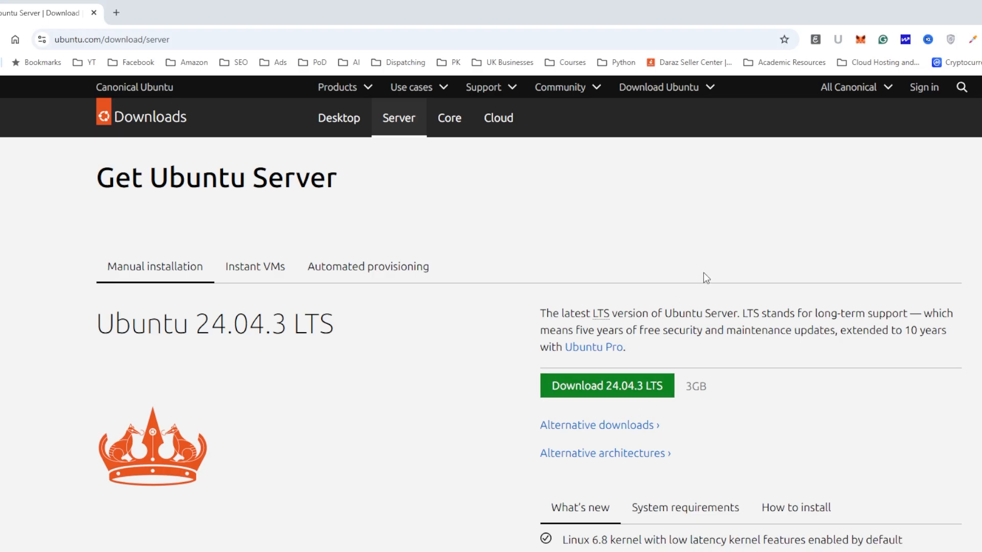
- Request the Ubuntu Server 24.04.3 LTS download, cancel saving it, and select the existing ubuntu-24.04.2-live-server-amd64.iso in the Linux folder
left_click(638, 386)
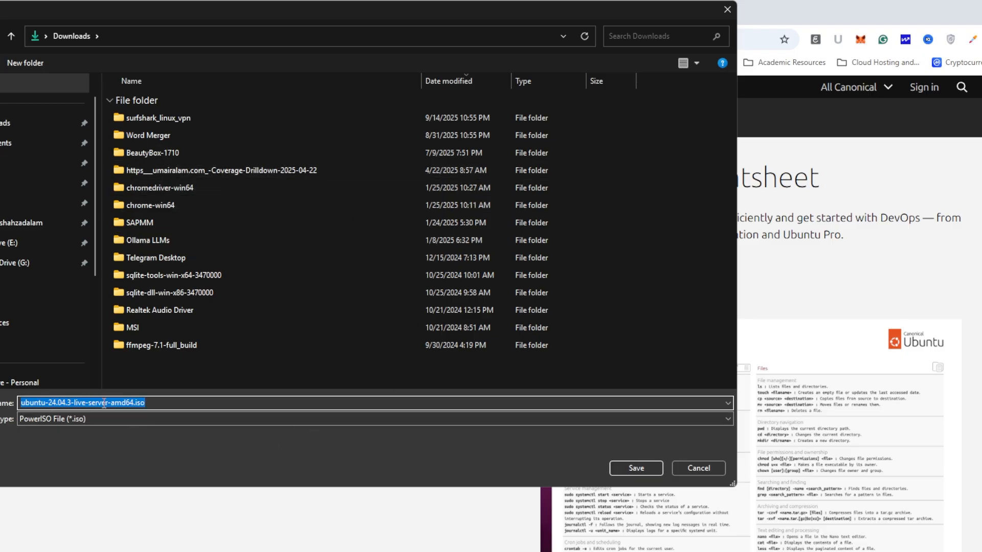
left_click(698, 468)
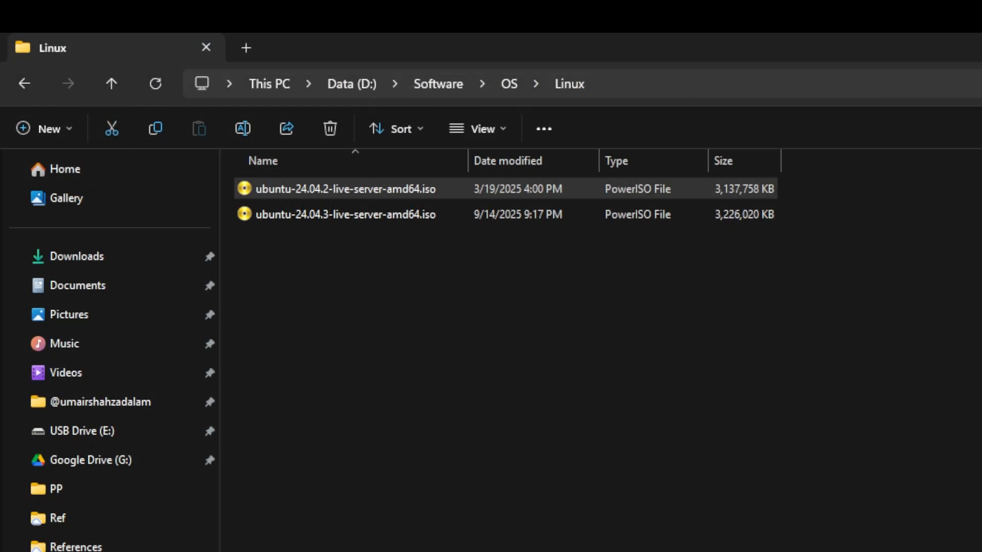
left_click(345, 194)
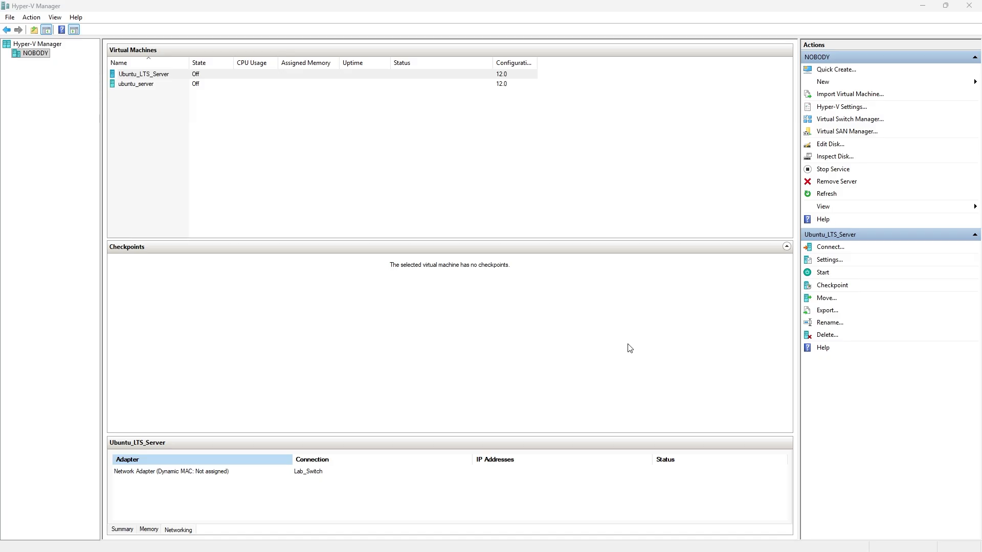
- In Hyper-V Manager, open the settings of the Ubuntu_LTS_Server virtual machine
left_click(161, 75)
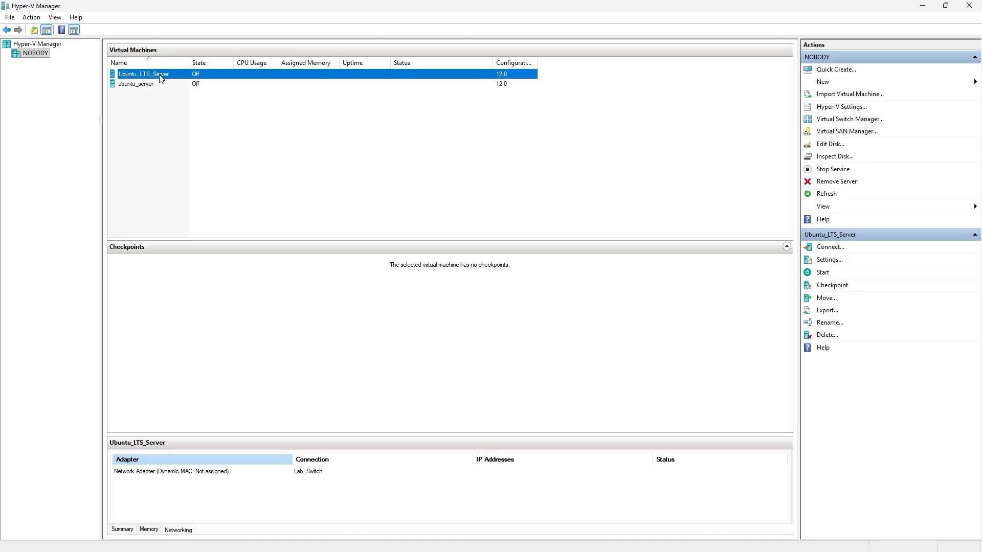
left_click(161, 76)
key("Escape")
left_click(293, 171)
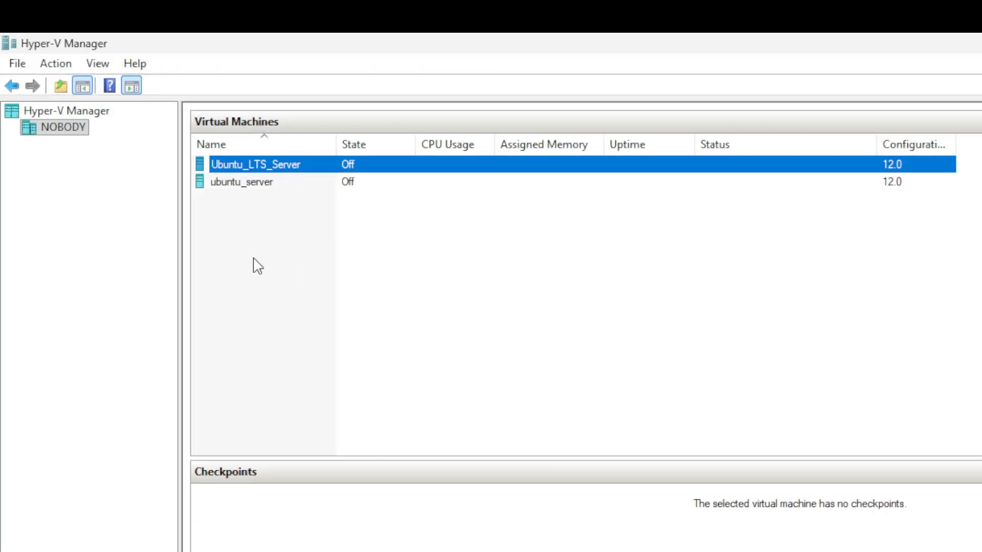
right_click(282, 172)
right_click(267, 165)
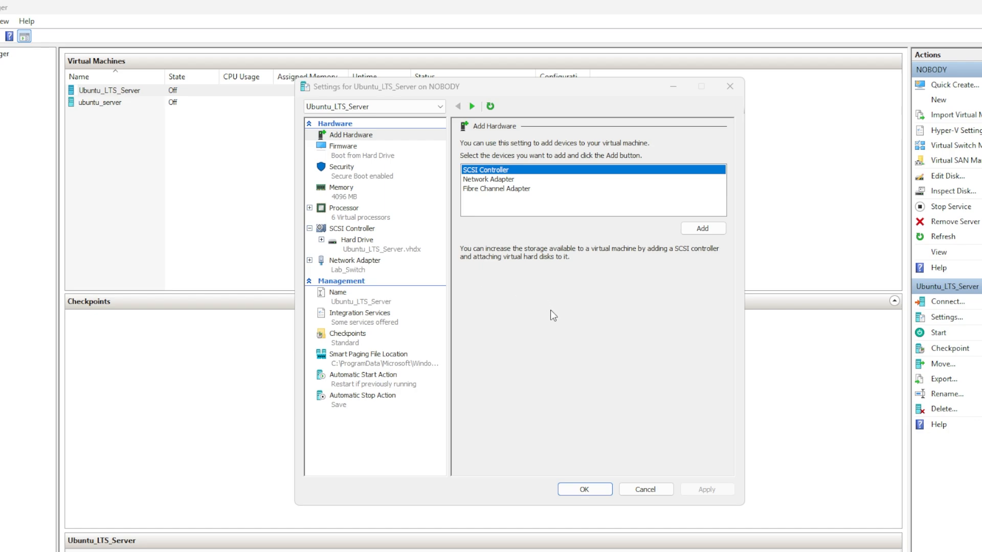
- Add a DVD drive to the virtual machine's SCSI controller
left_click(358, 229)
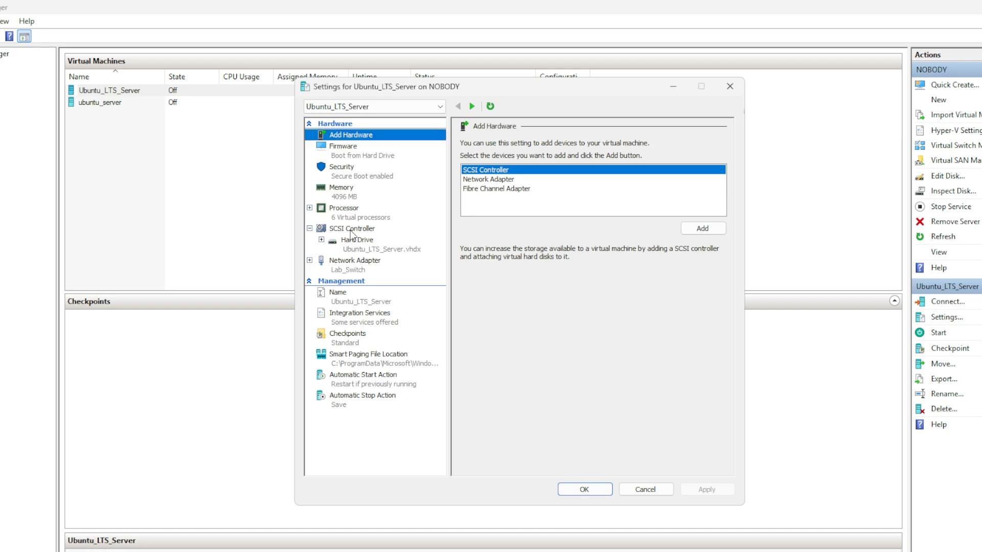
left_click(353, 241)
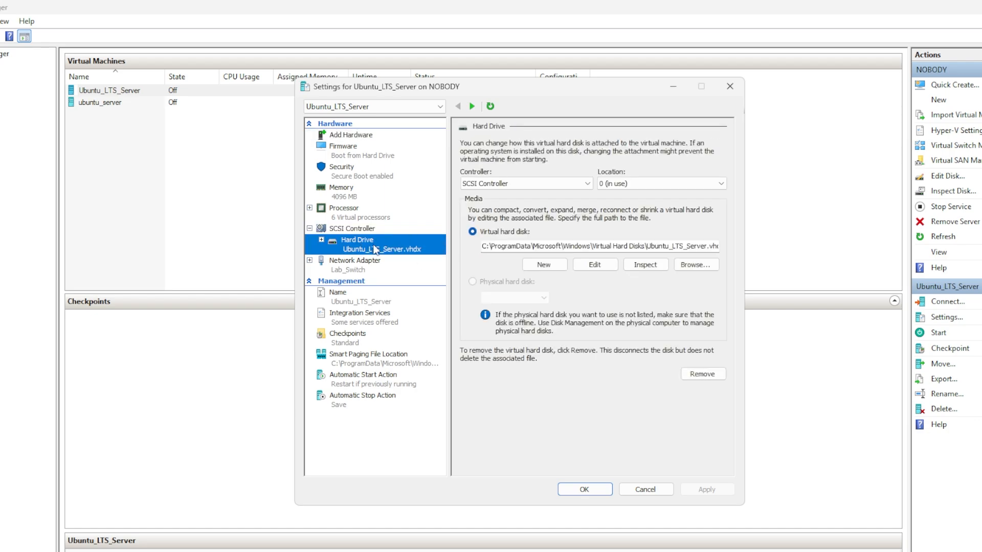
left_click(357, 229)
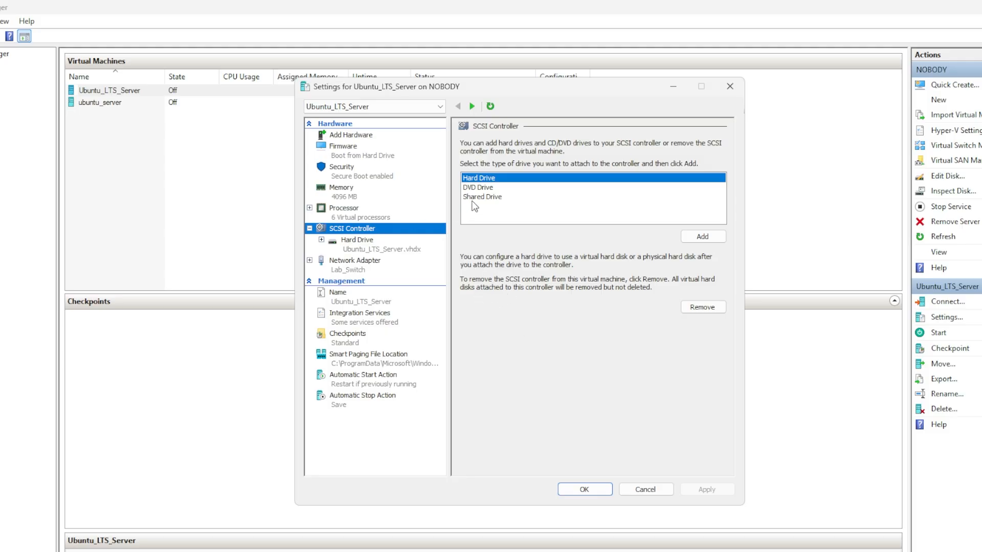
left_click(486, 189)
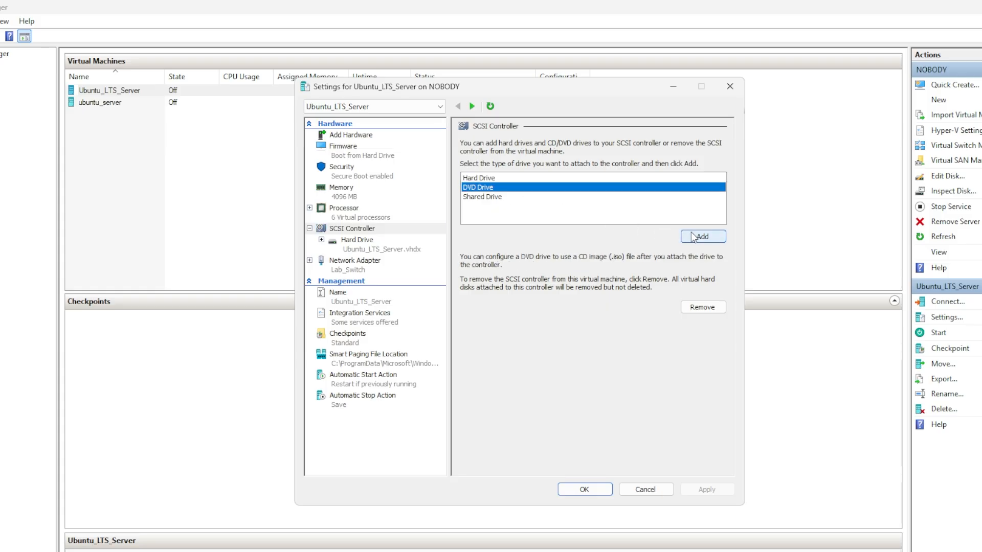
left_click(707, 237)
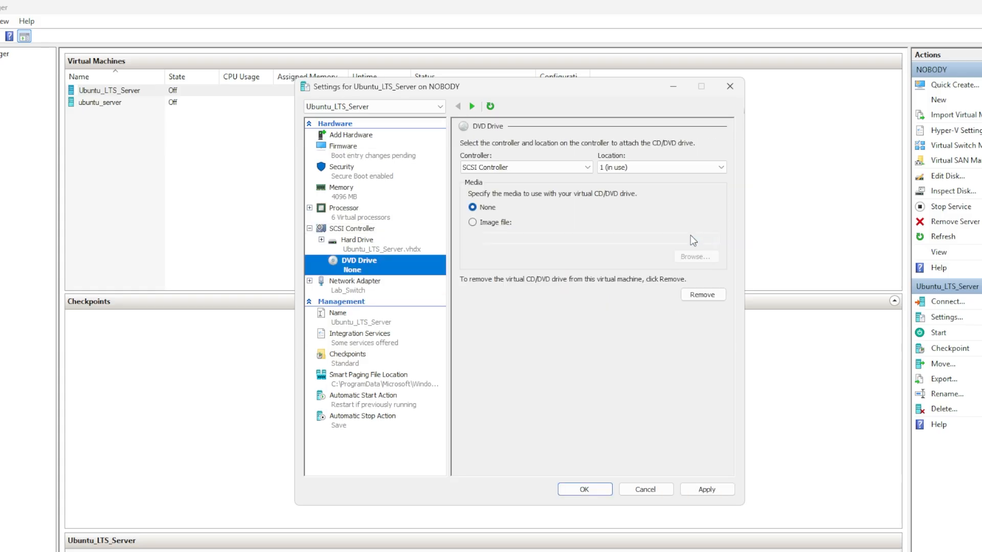
- Attach the image file ubuntu-24.04.2-live-server-amd64.iso from D:\Software\OS\Linux to the DVD drive and apply the change
left_click(473, 222)
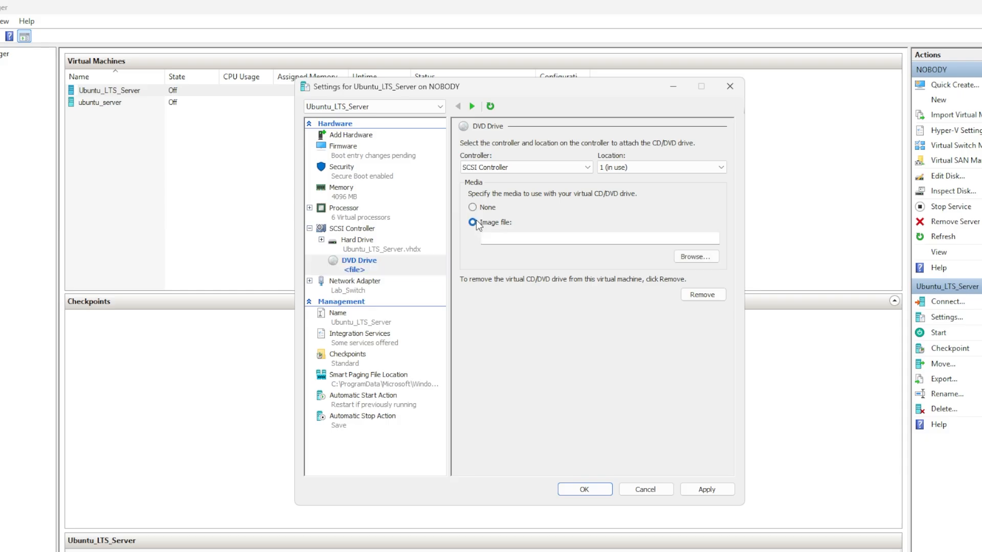
left_click(679, 259)
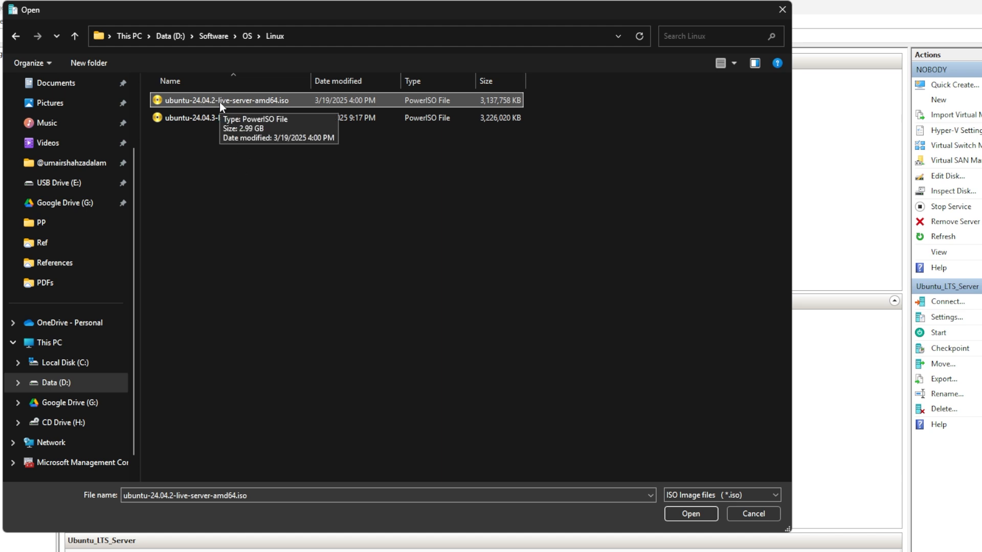
left_click(696, 509)
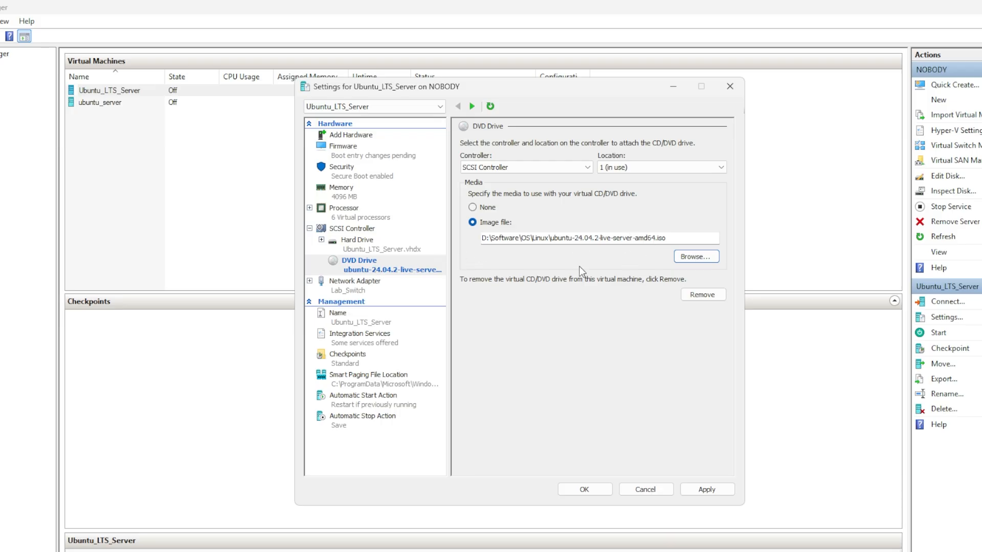
left_click(708, 489)
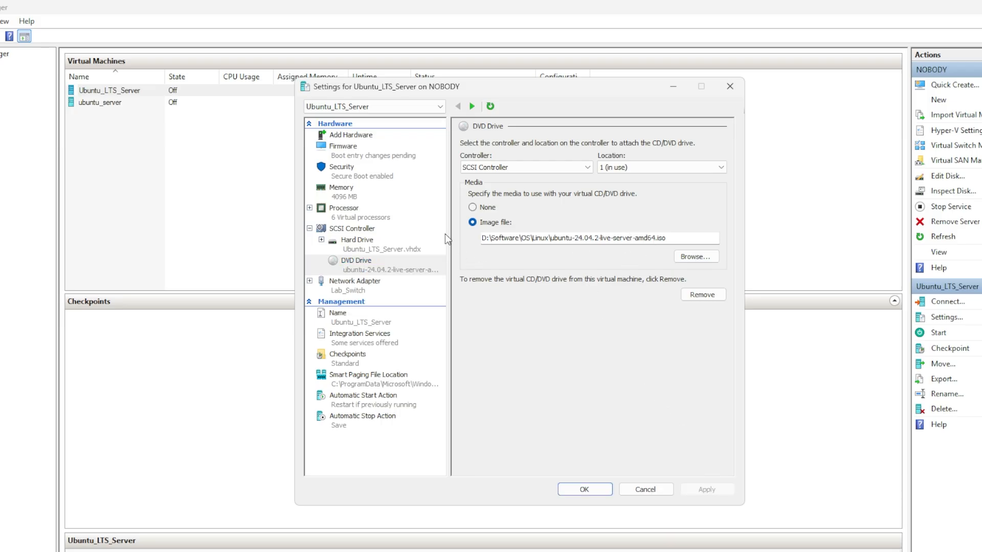
- Disable Secure Boot for the virtual machine and apply the change
left_click(343, 172)
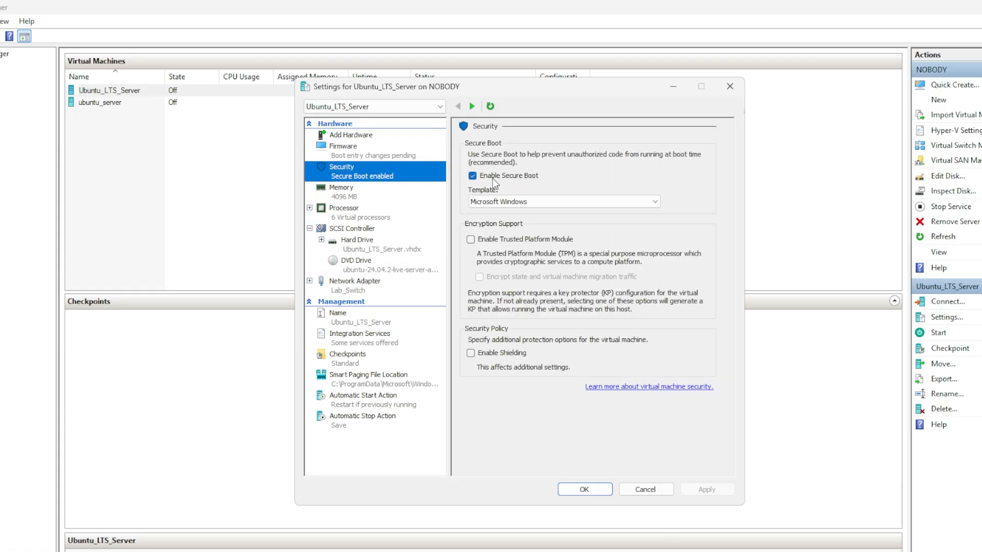
left_click(473, 176)
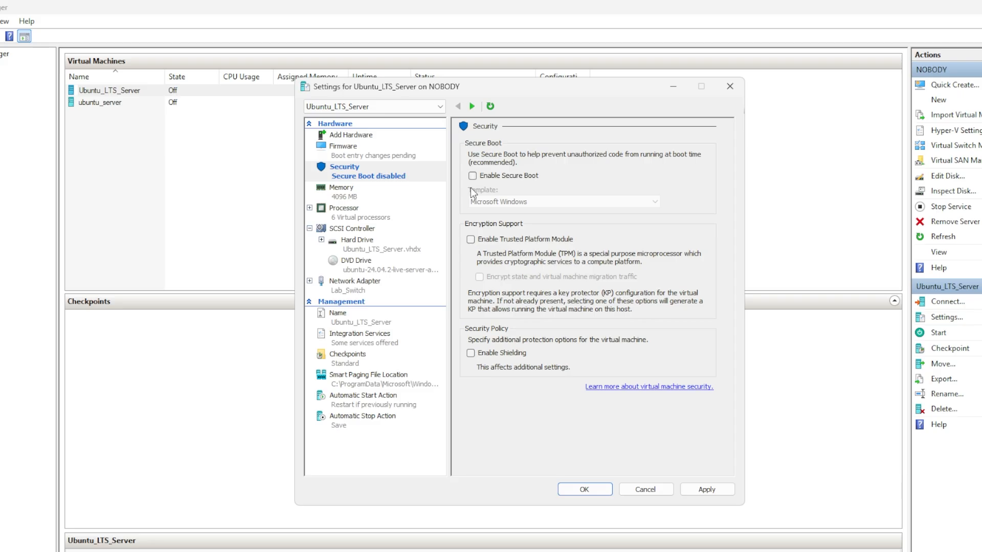
left_click(707, 491)
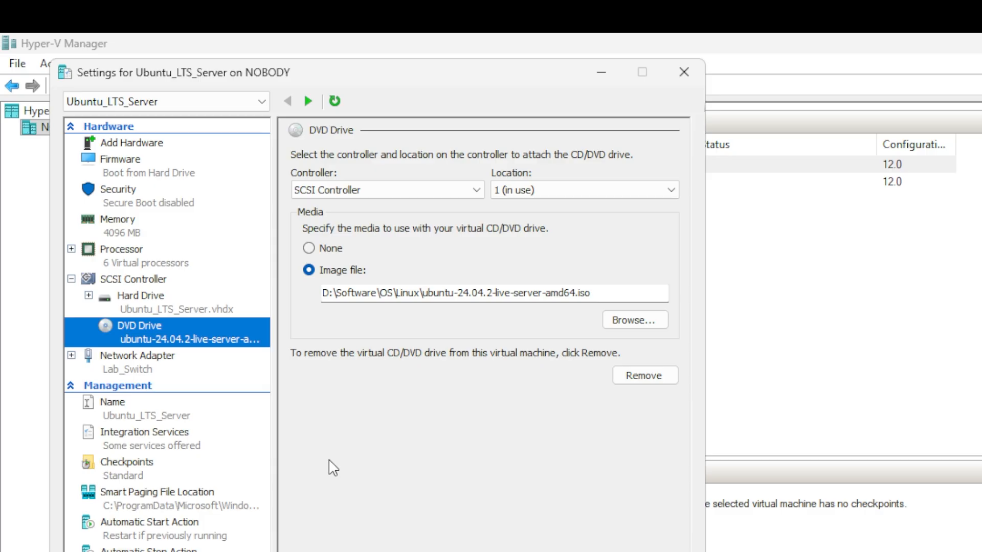
- Move the DVD drive to first place in the firmware boot order, then apply and close the settings
left_click(131, 162)
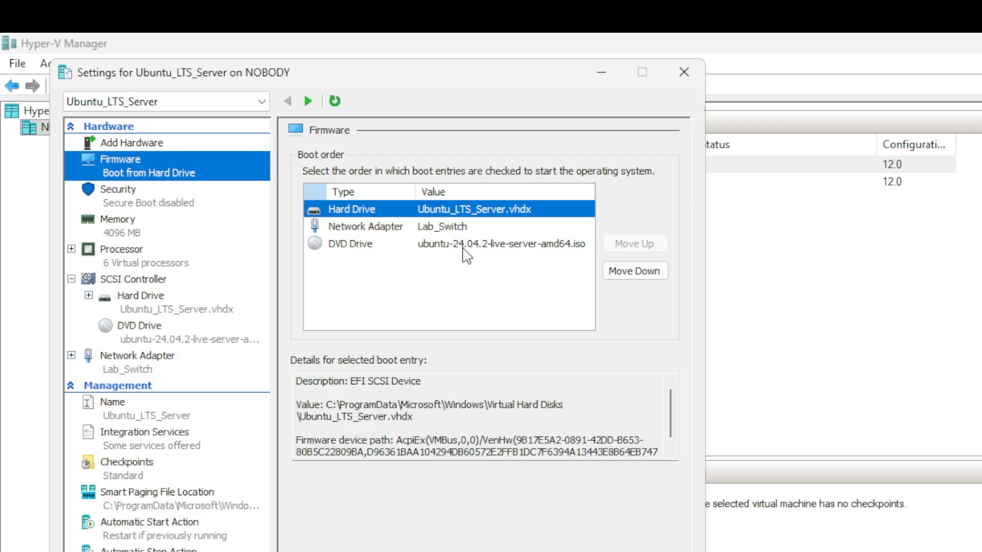
left_click(359, 250)
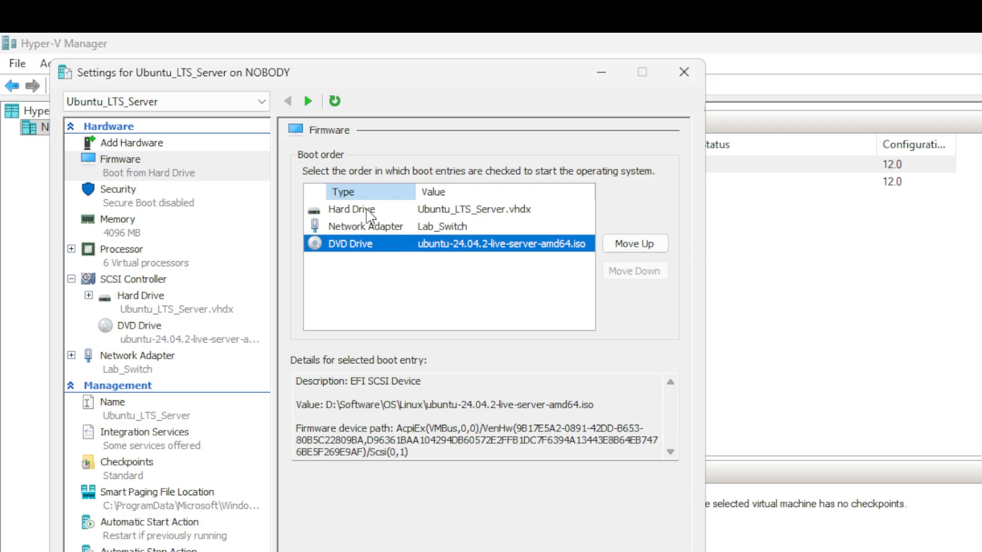
left_click(637, 245)
left_click(638, 246)
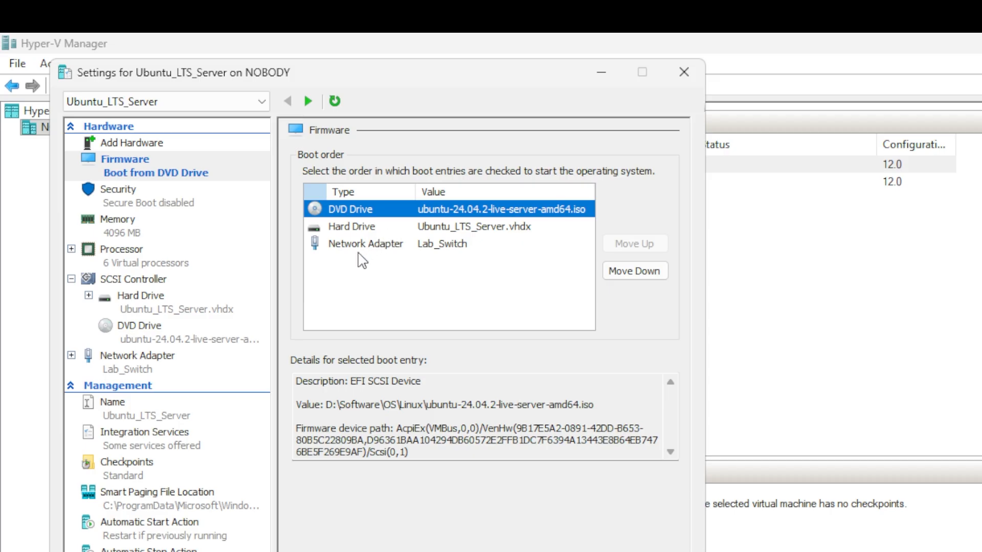
left_click(501, 440)
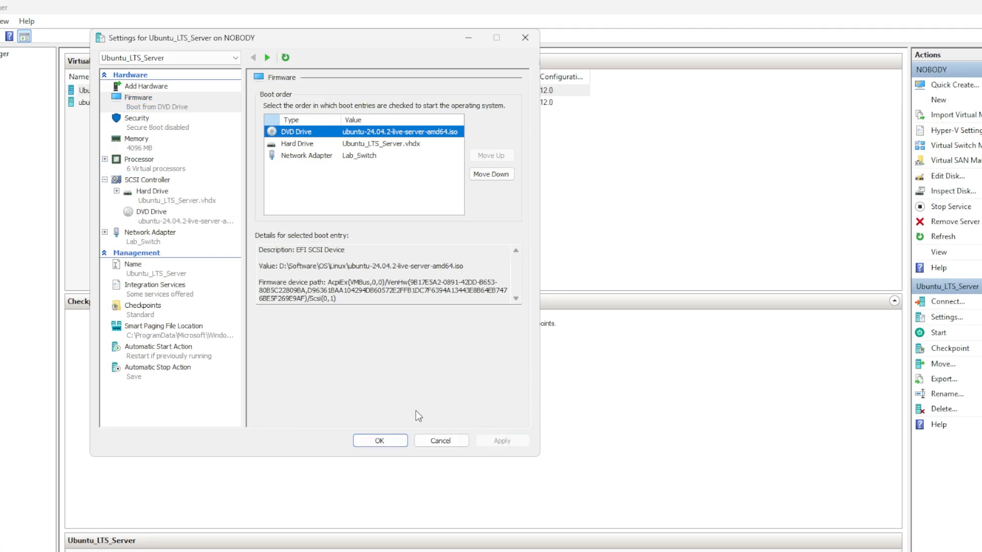
left_click(389, 441)
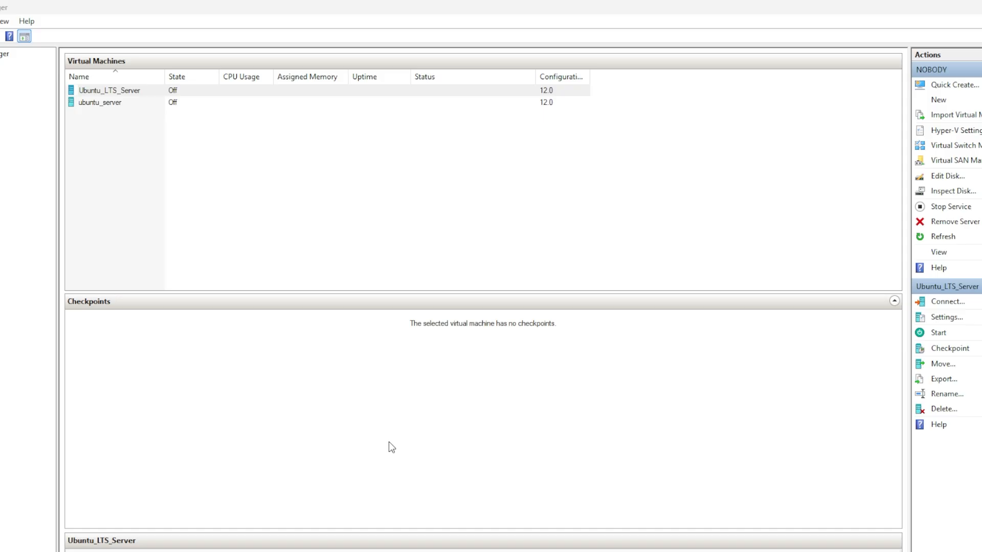
- Connect to the Ubuntu_LTS_Server virtual machine, start it, and enlarge its window to full screen
left_click(143, 149)
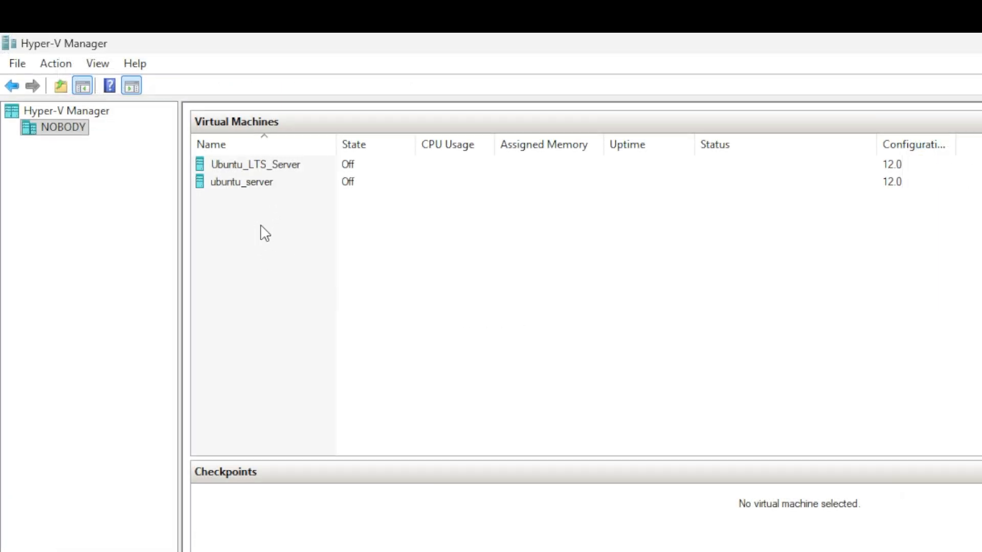
left_click(244, 169)
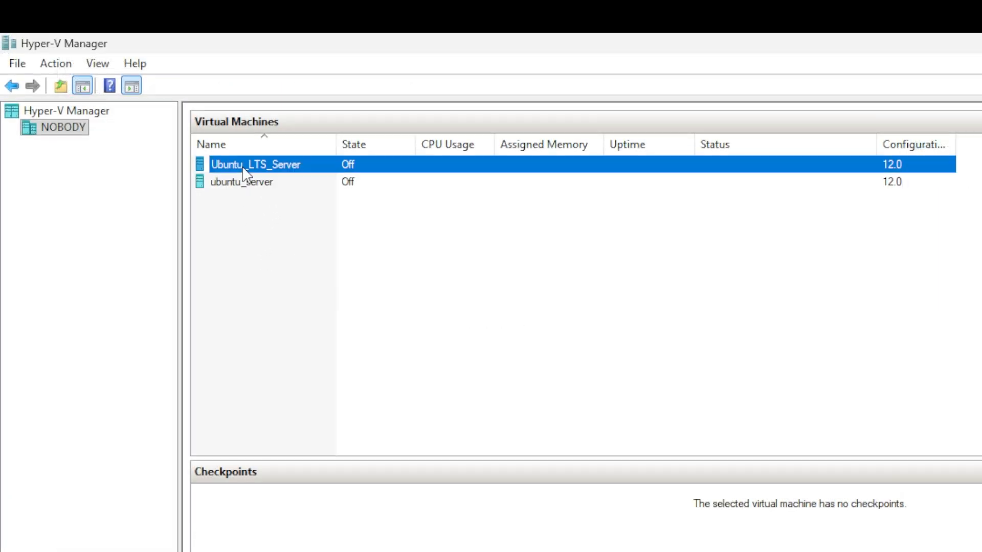
right_click(244, 170)
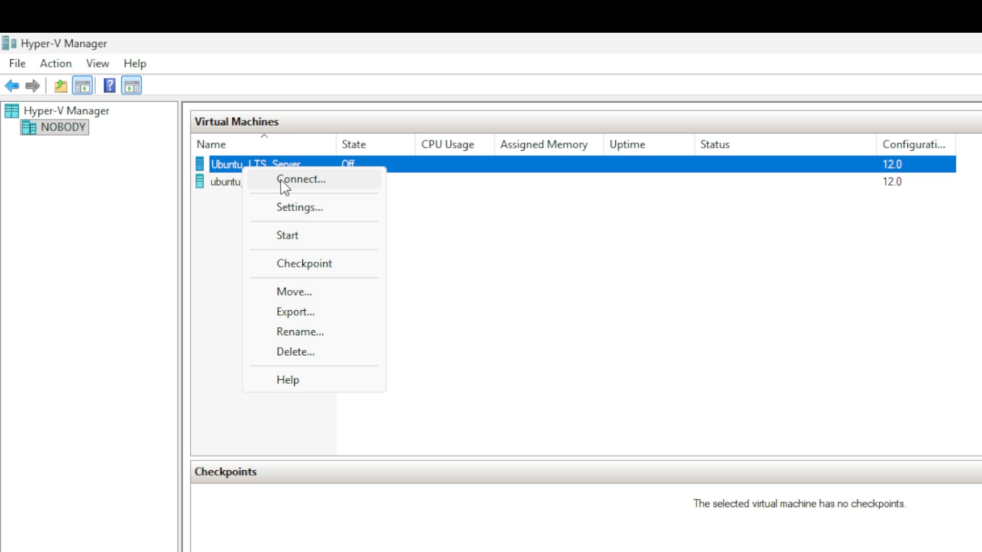
left_click(305, 180)
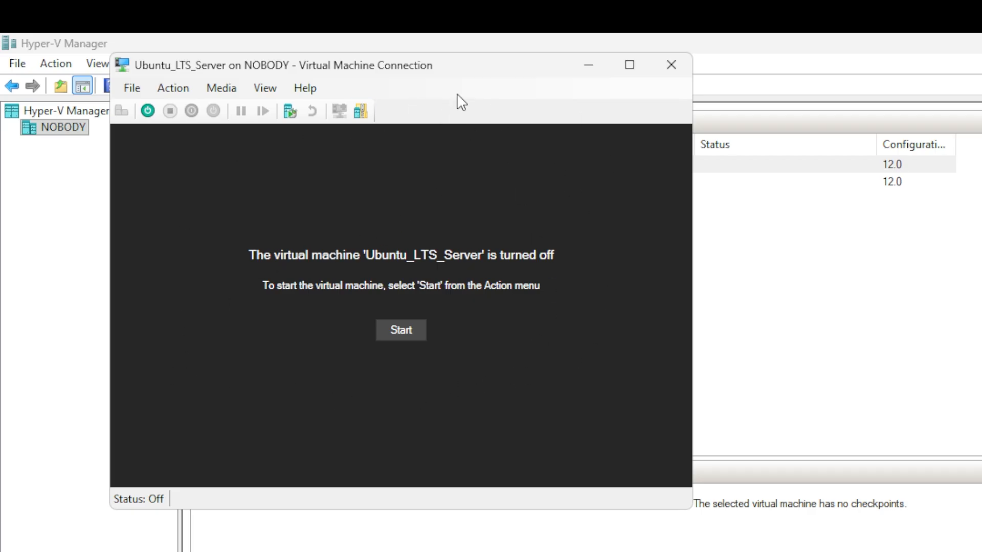
left_click(394, 335)
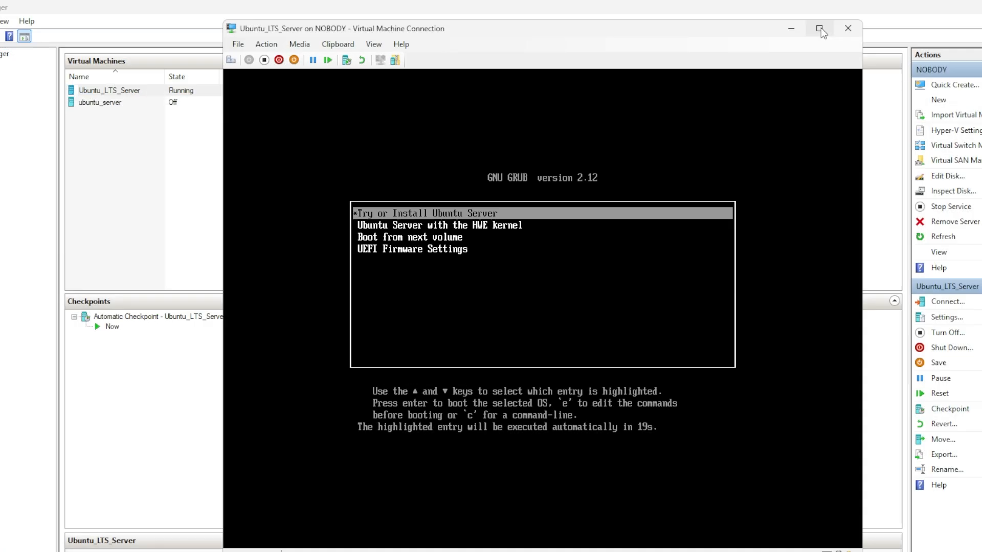
left_click(821, 28)
- Look through the GRUB boot entries and boot Try or Install Ubuntu Server
key("Down")
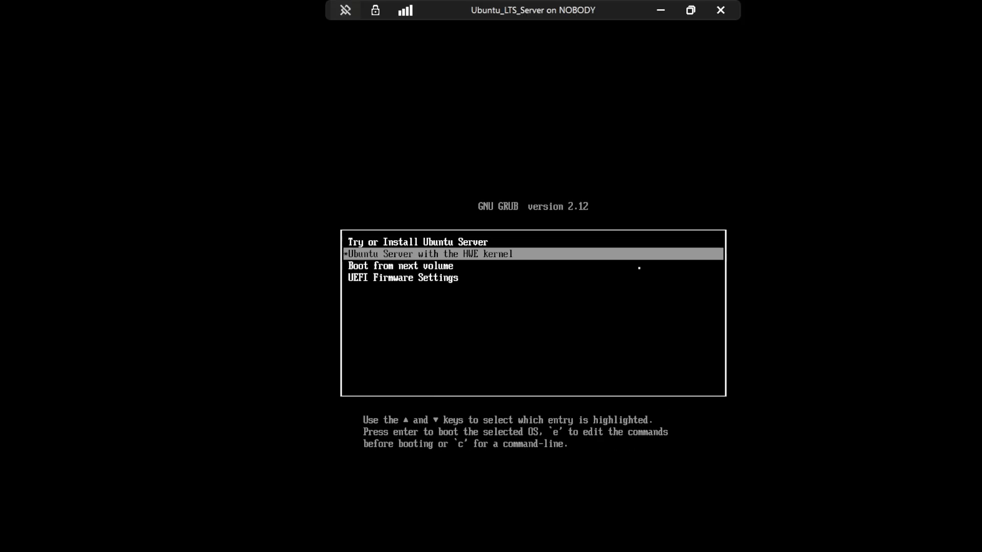
key("Up")
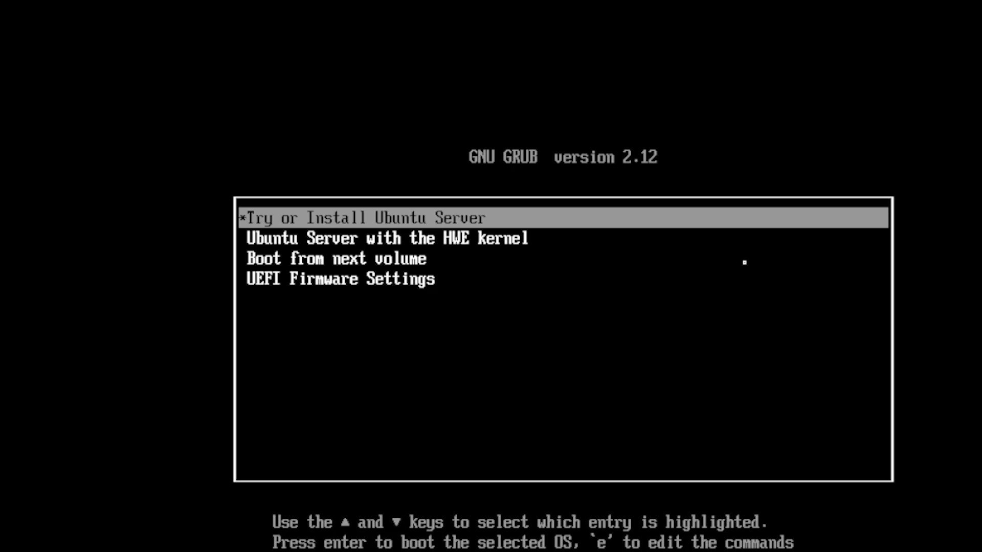
key("Down")
key("Down")
key("Down")
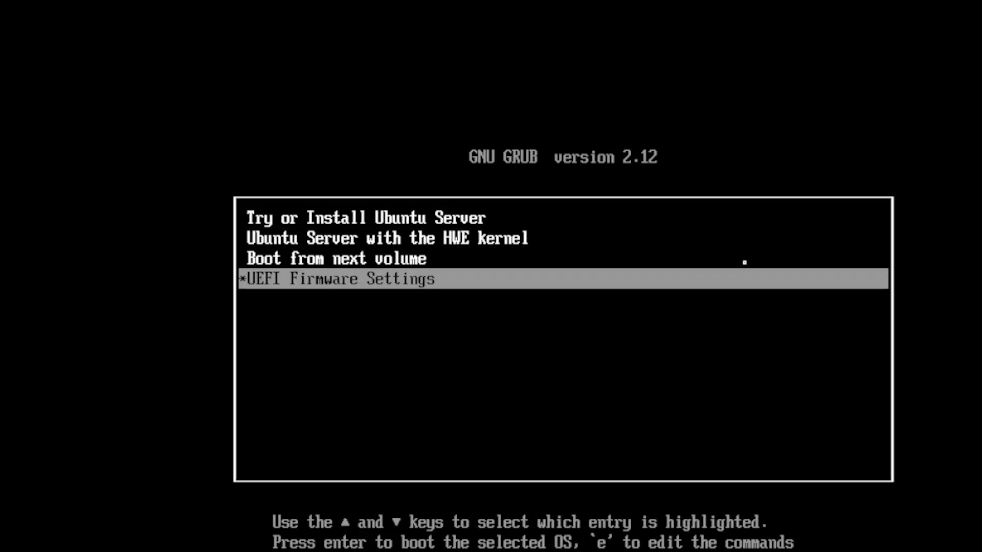
key("Up")
key("Up")
key("Up")
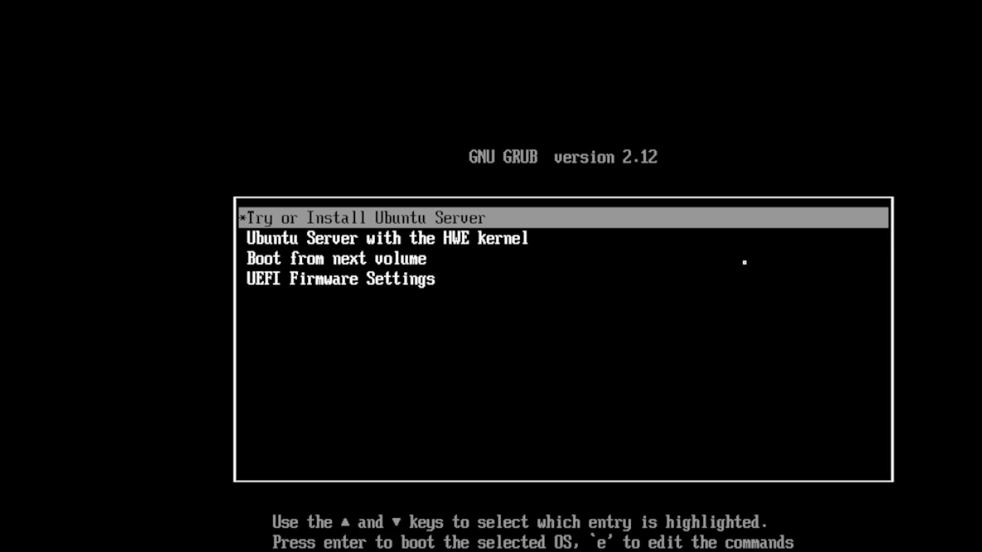
key("Return")
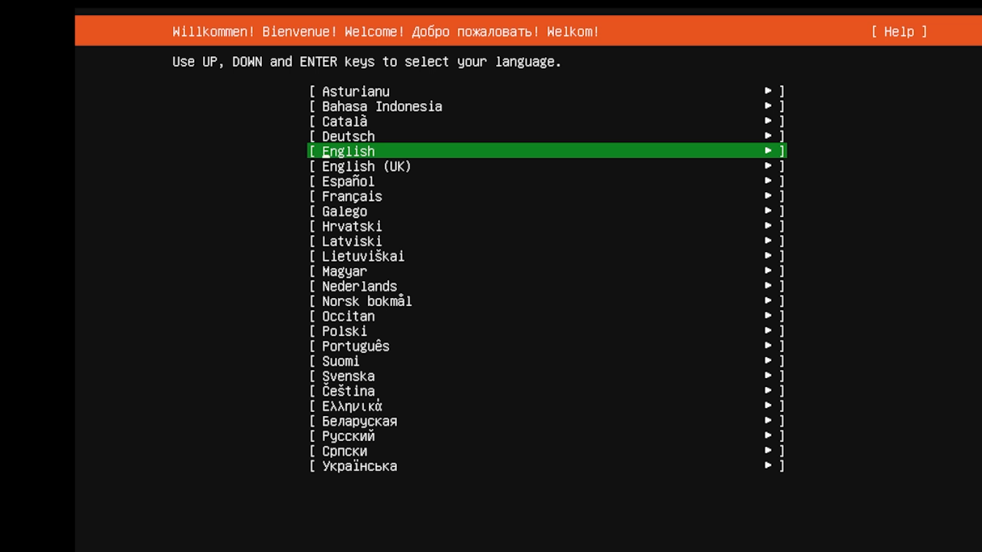
- Choose English as the installer language and continue without updating the installer
key("Return")
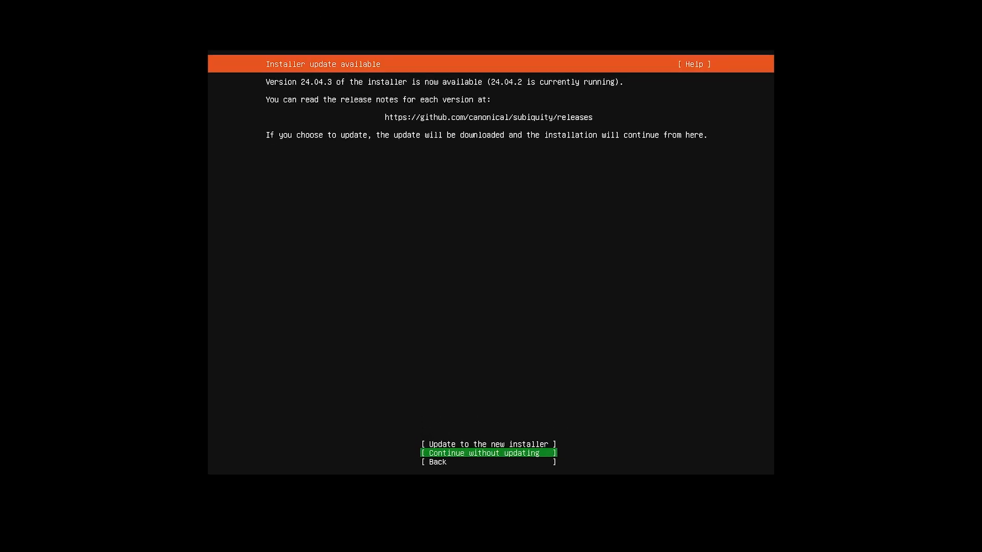
key("Up")
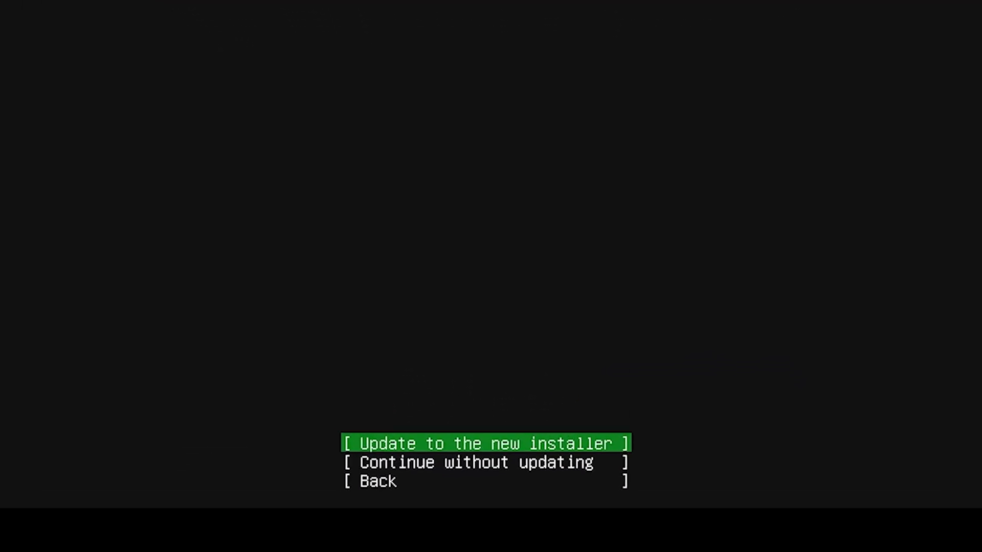
key("Down")
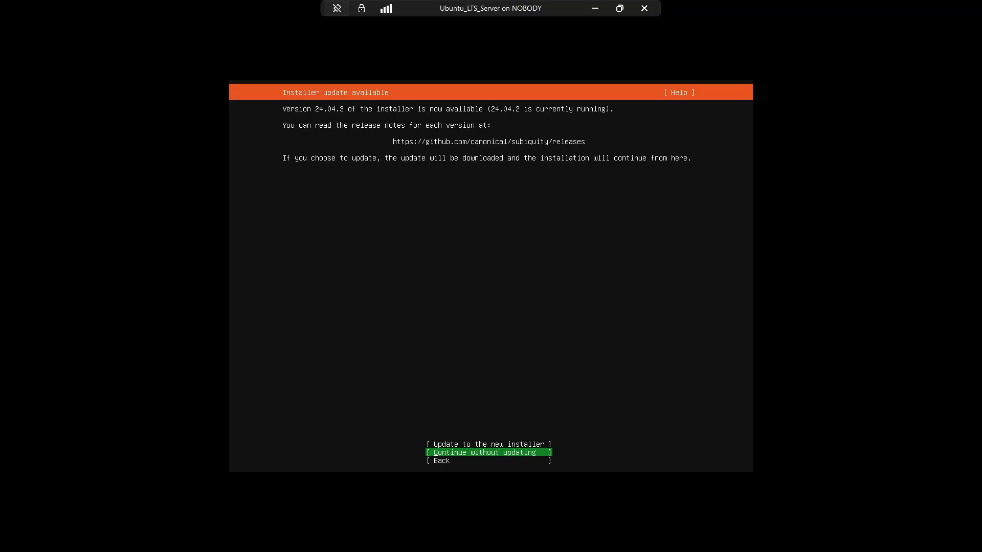
key("Return")
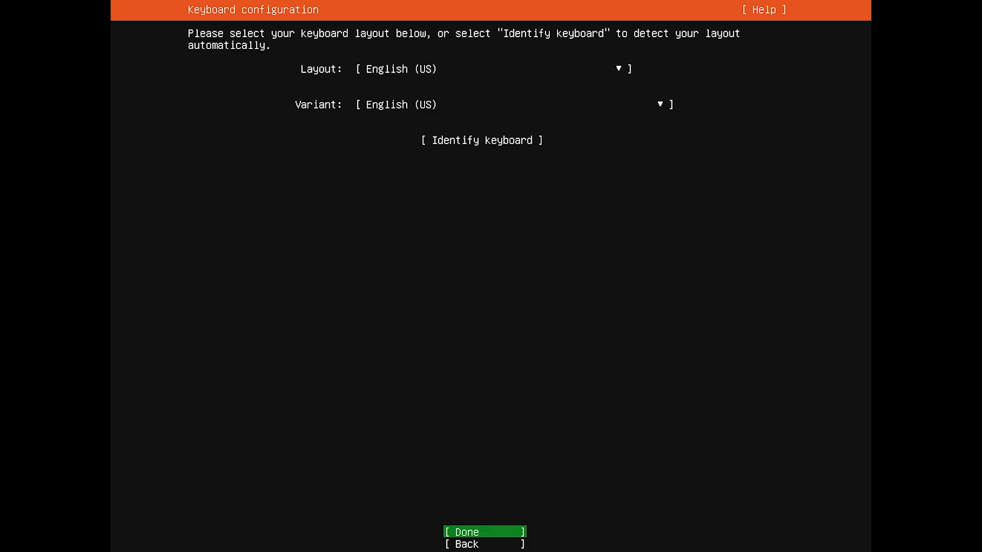
- Accept the defaults for the English (US) keyboard, Ubuntu Server base, eth0 network, blank proxy, and pk.archive.ubuntu.com mirror
key("Return")
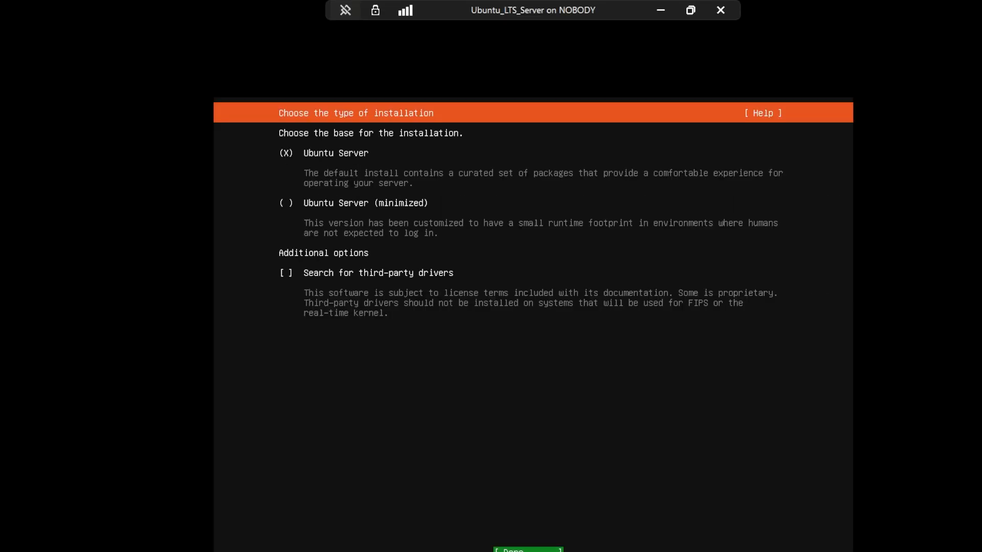
key("Return")
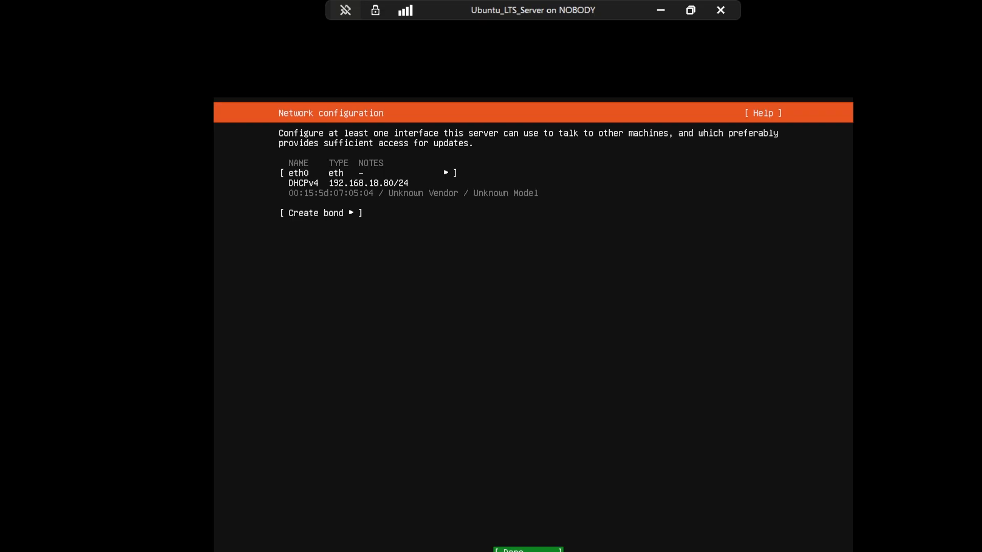
key("Return")
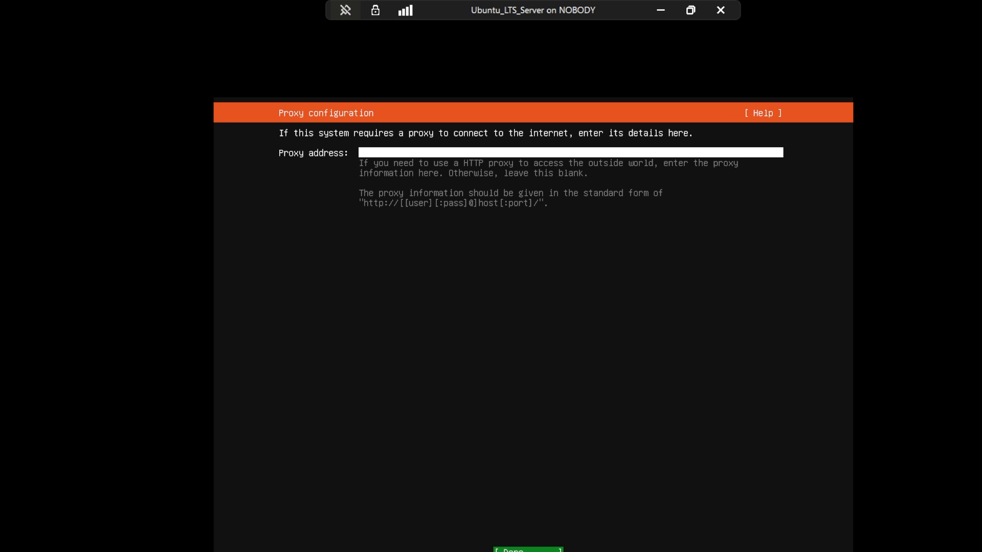
key("Return")
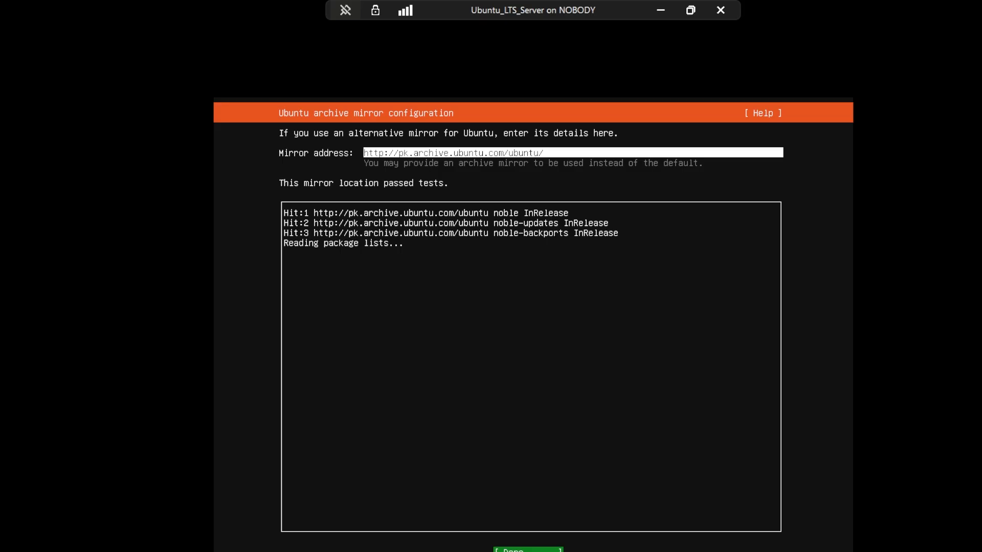
key("Return")
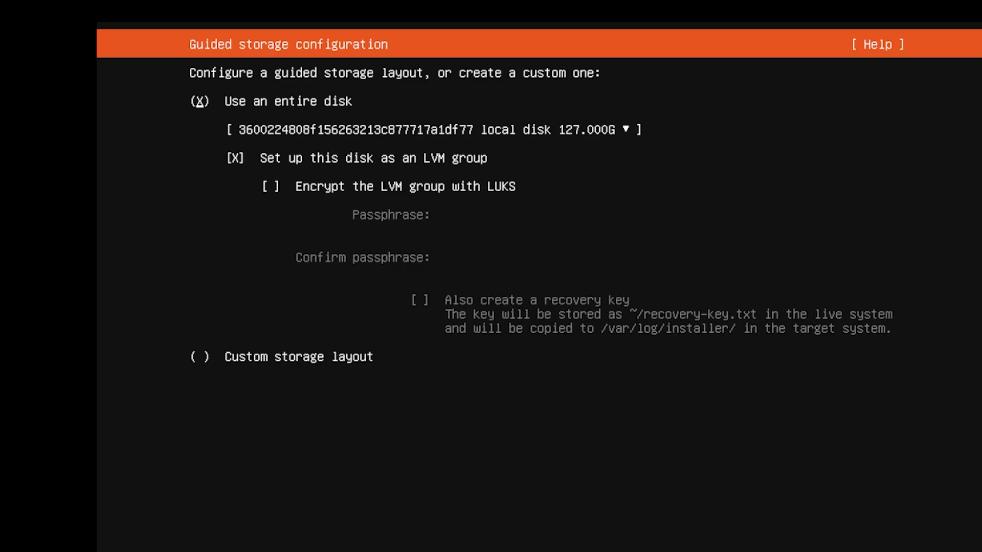
- Choose to use the entire 127 GB local disk without an LVM group and submit the guided storage configuration
key("Tab")
key("Tab")
key("shift+Tab")
key("shift+Tab")
key("Down")
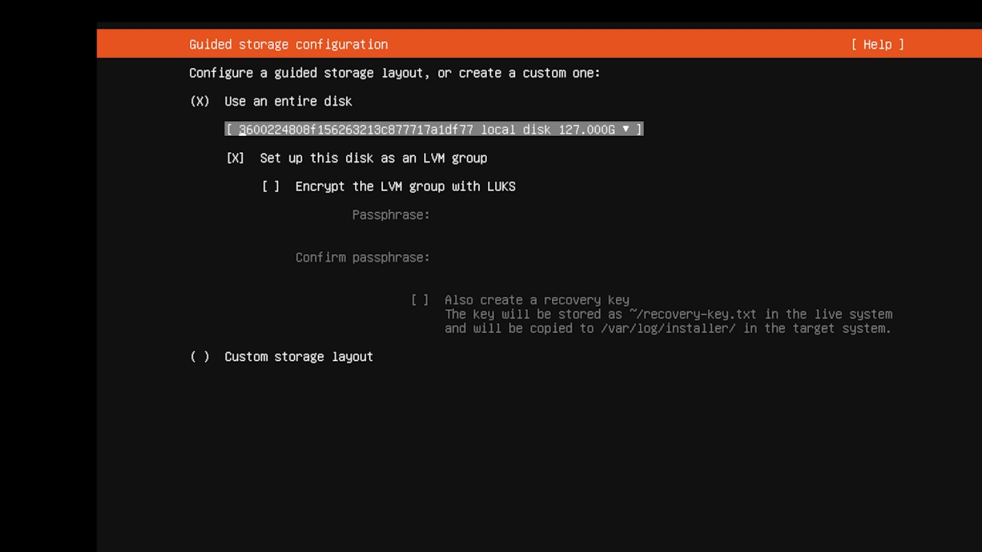
key("Down")
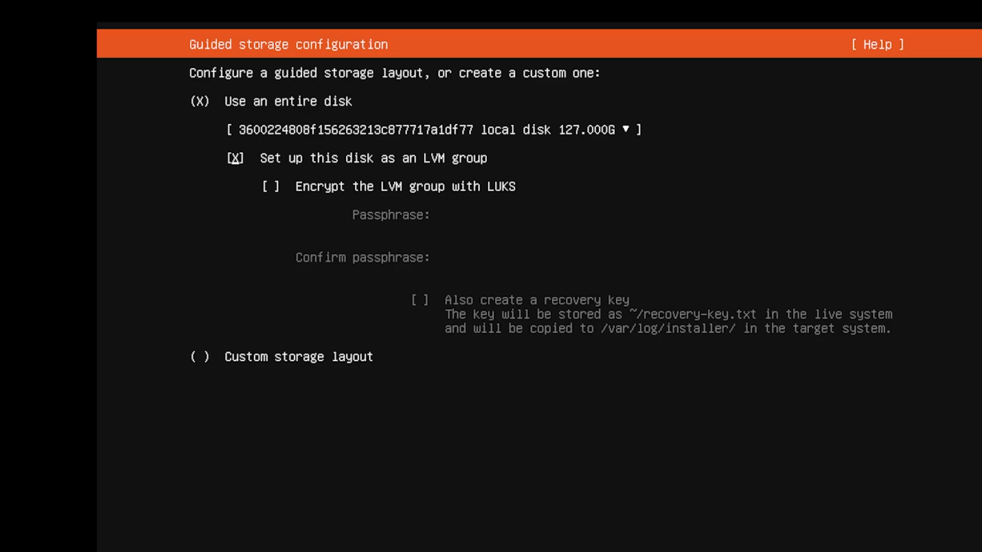
key("space")
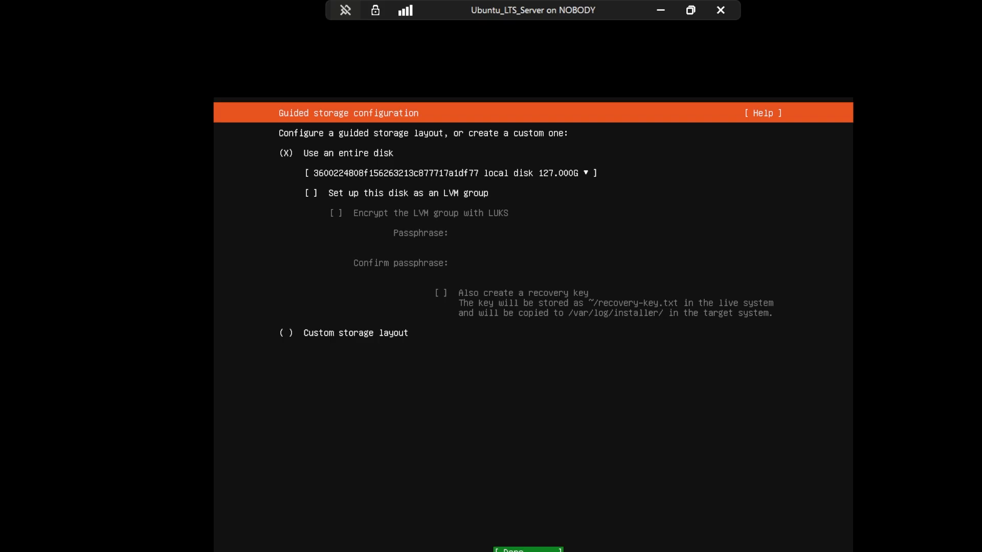
key("Return")
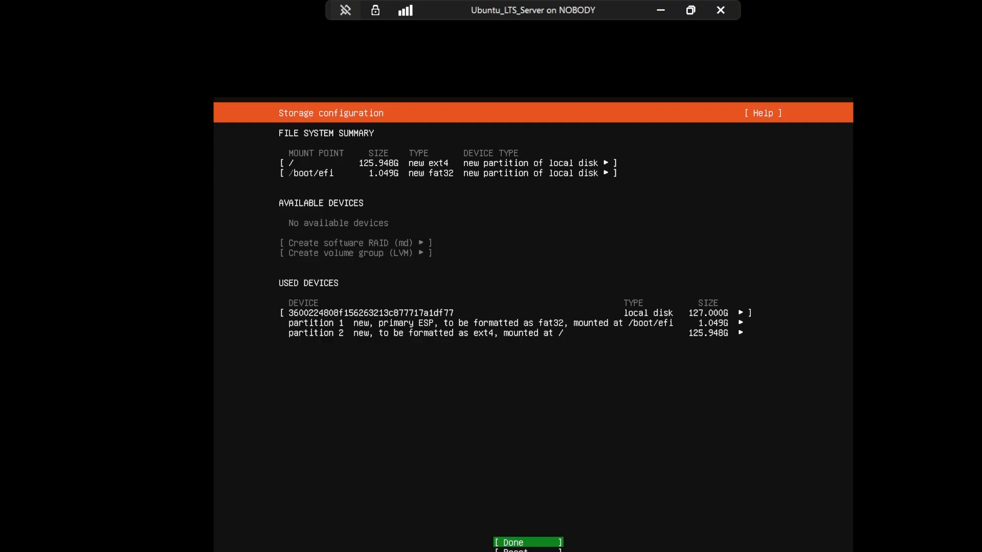
- Accept the storage summary and confirm the destructive action to begin the installation
key("Return")
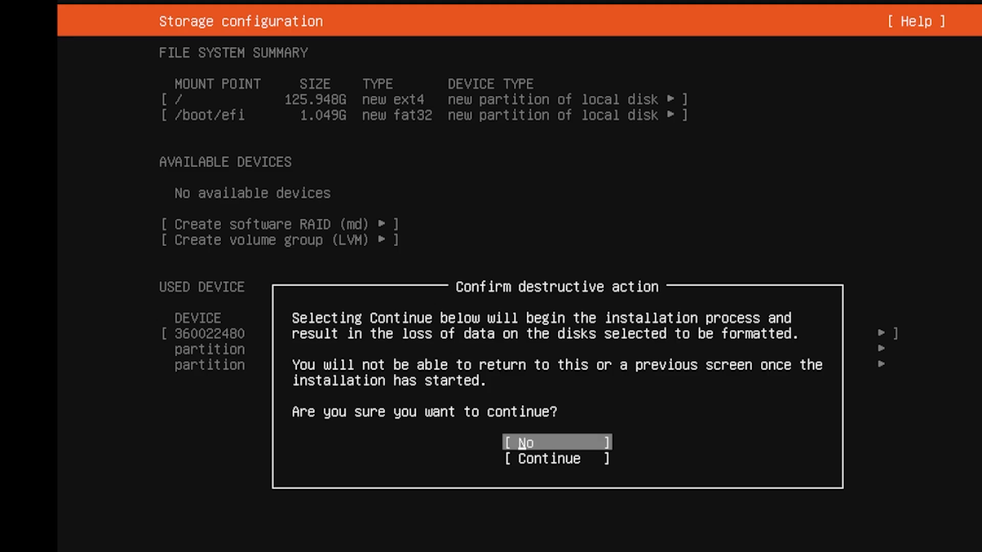
key("Down")
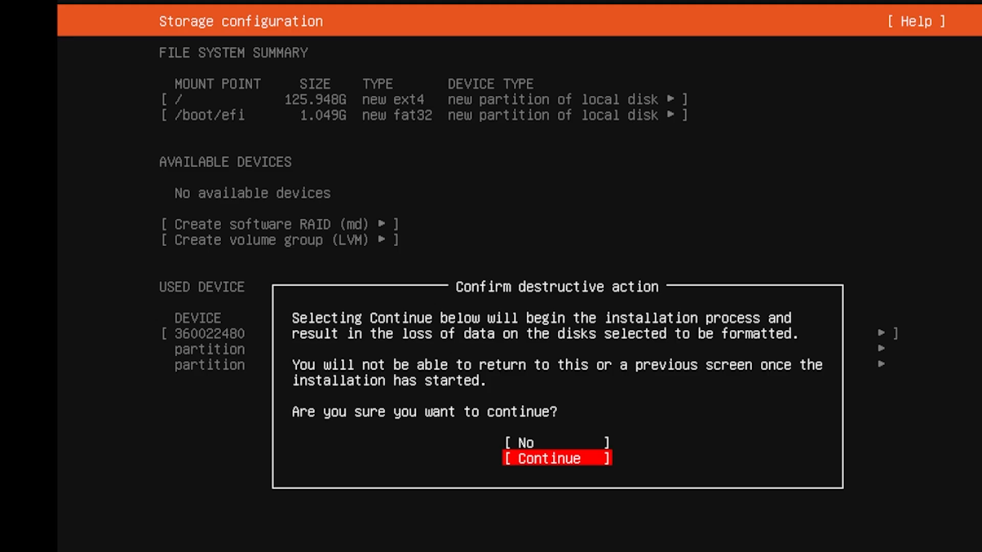
key("Up")
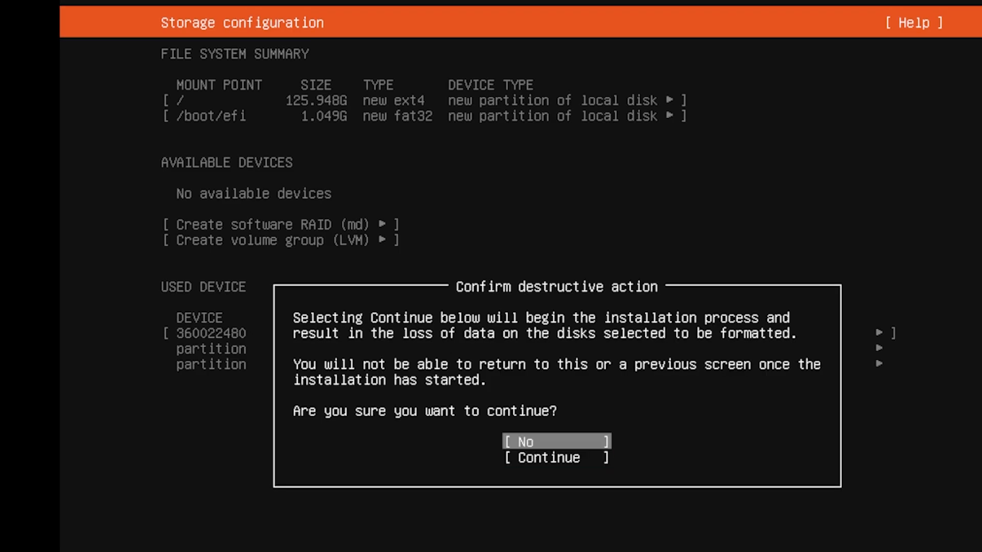
key("Down")
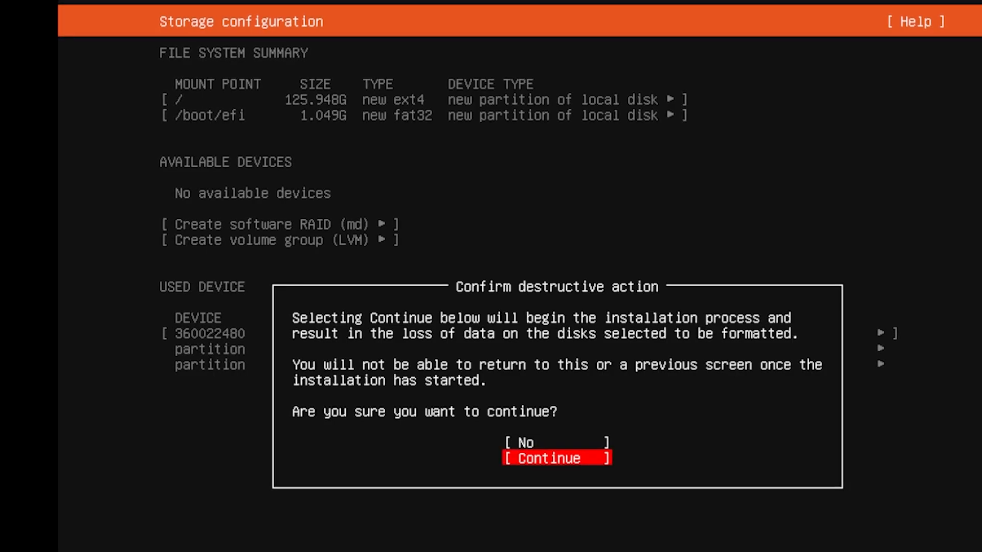
key("Return")
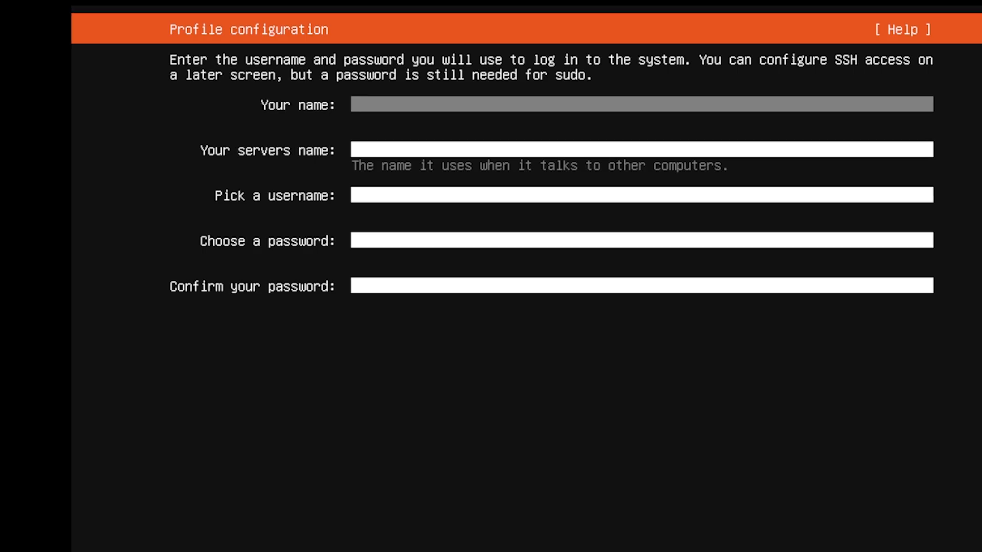
- Fill in the profile with the user's name, the server name home_lab, and the username
type("umair")
key("Tab")
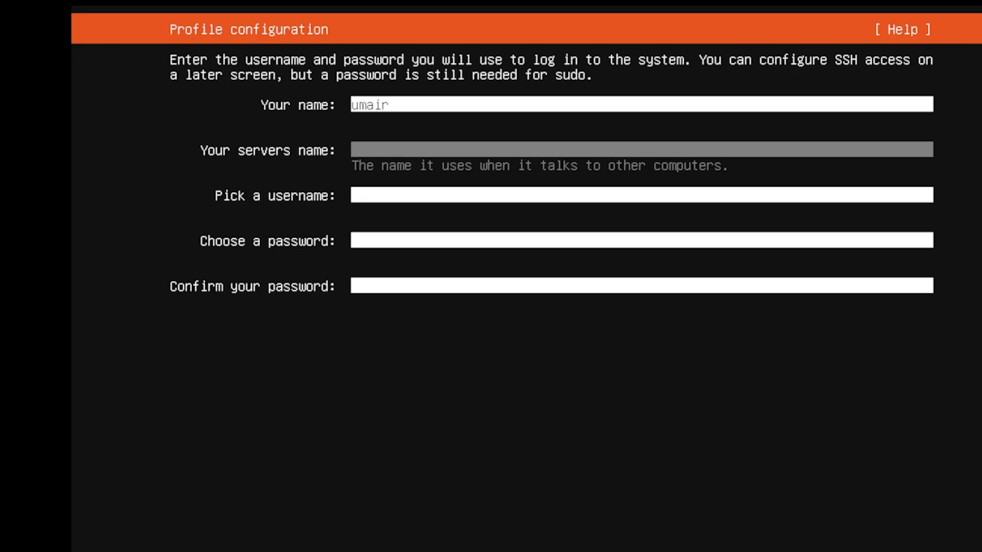
type("home_lab_")
key("Tab")
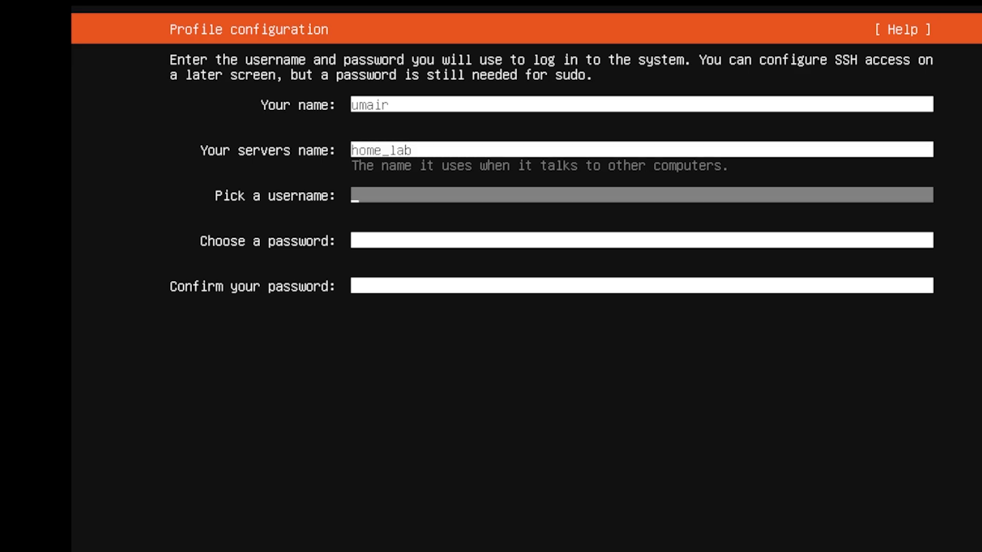
type("umai")
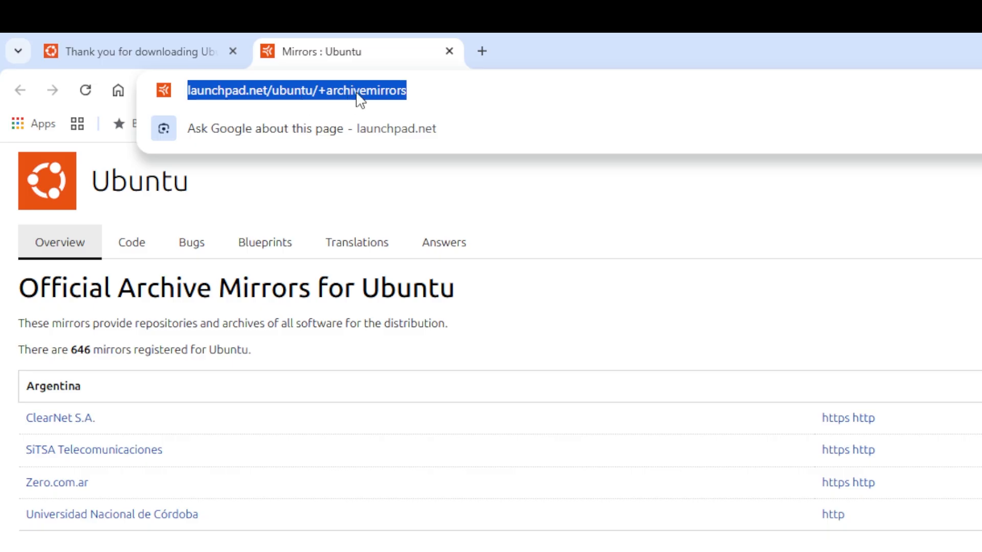
- In the browser's Ubuntu archive mirror list, review the Tsinghua University (archive) entry under China and copy its https link address
scroll(438, 542, "down", 15)
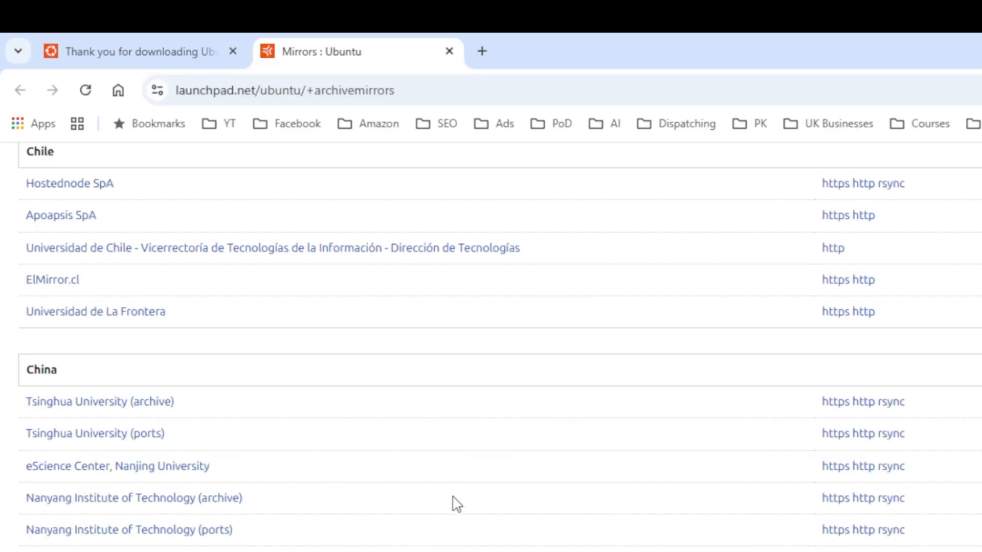
scroll(453, 503, "down", 2)
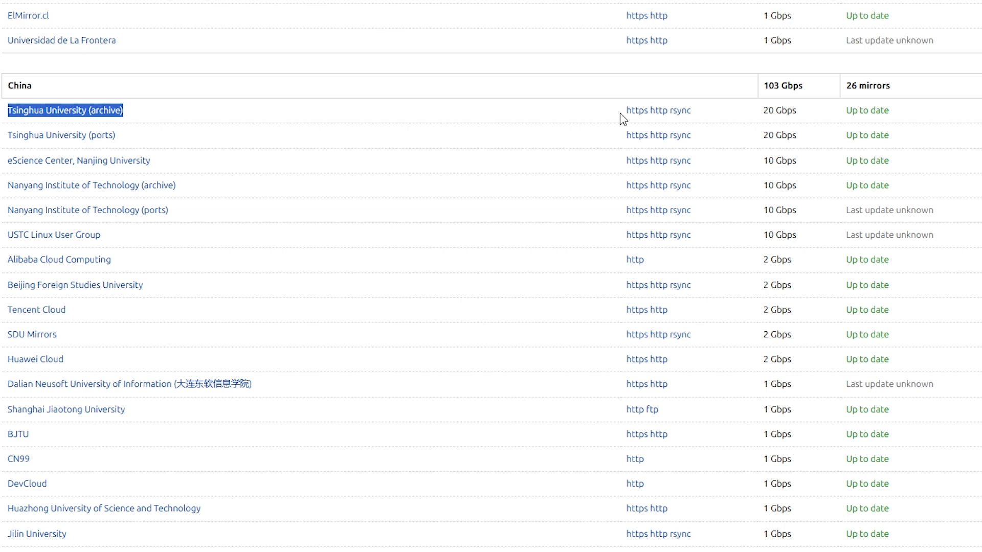
left_click_drag(631, 111, 622, 121)
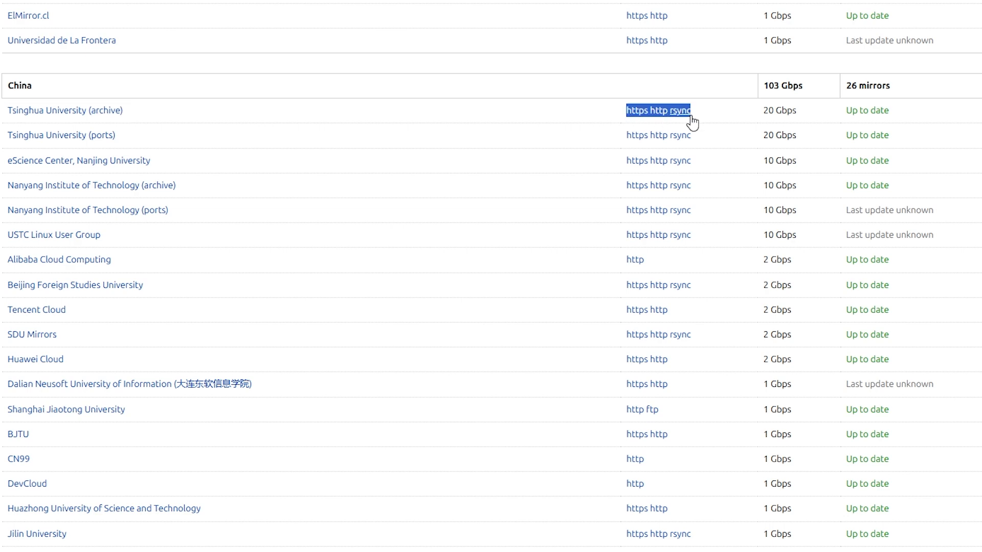
left_click_drag(762, 111, 797, 114)
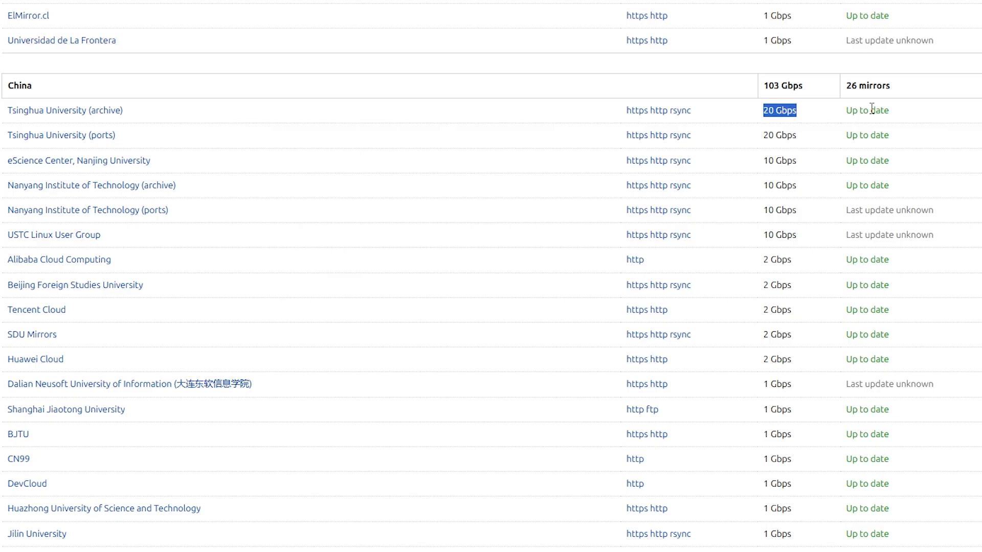
left_click_drag(842, 111, 899, 114)
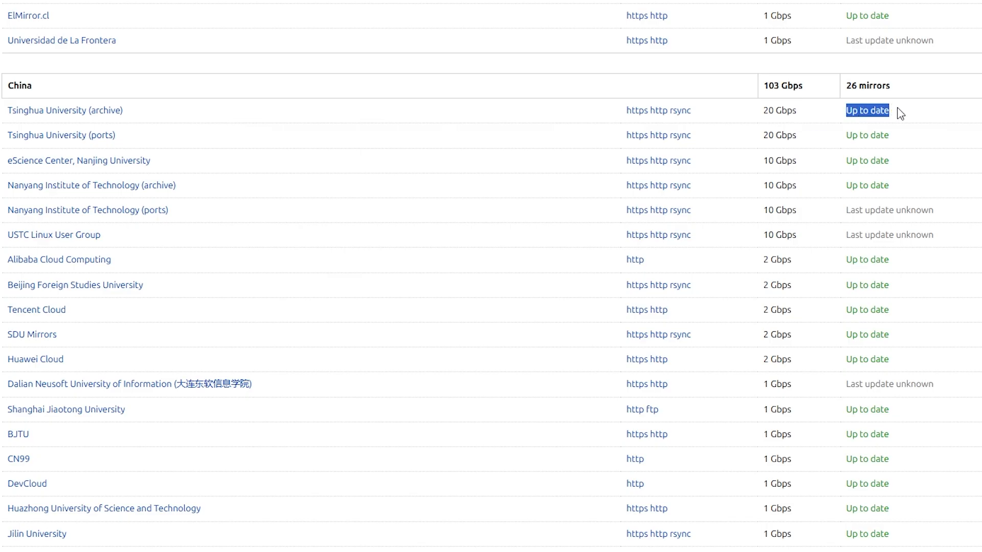
left_click(900, 114)
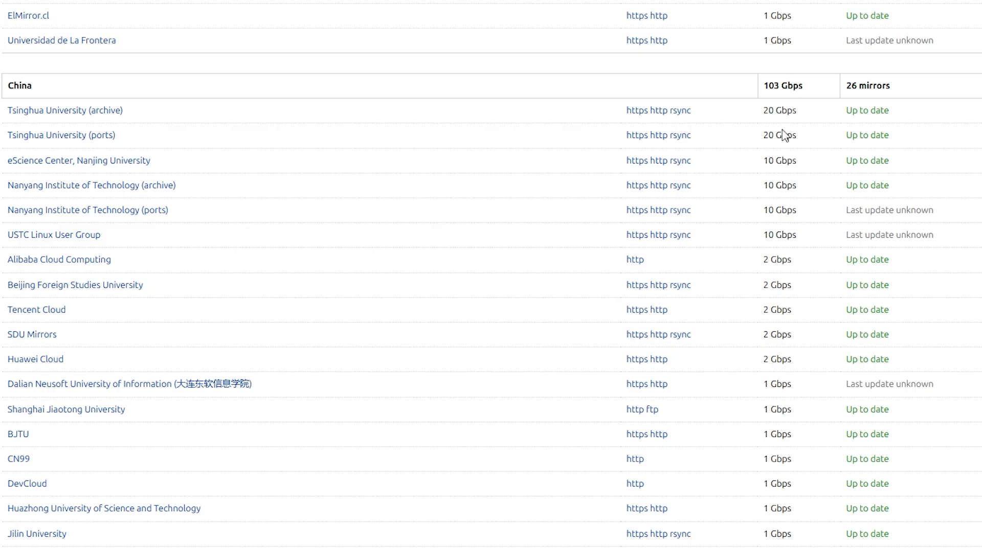
right_click(629, 114)
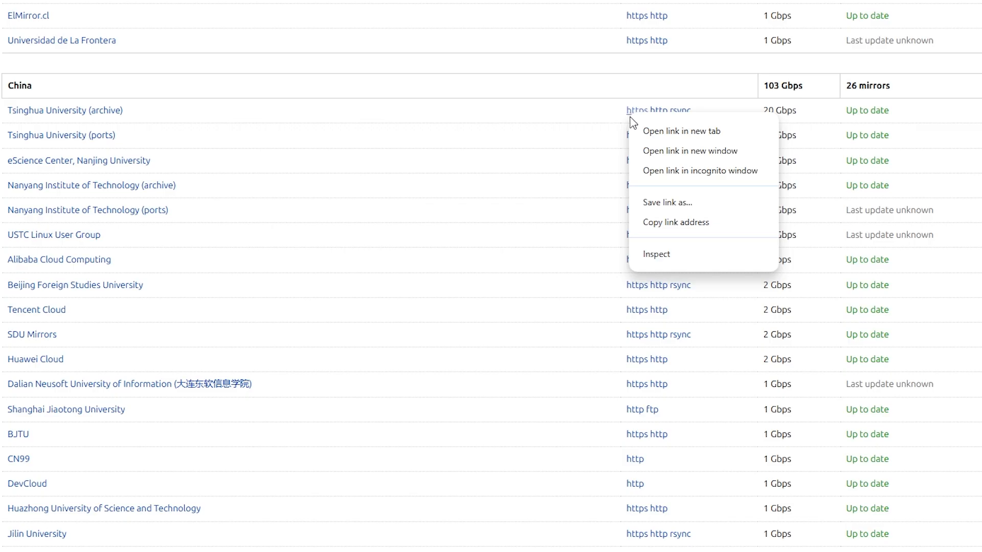
left_click(666, 221)
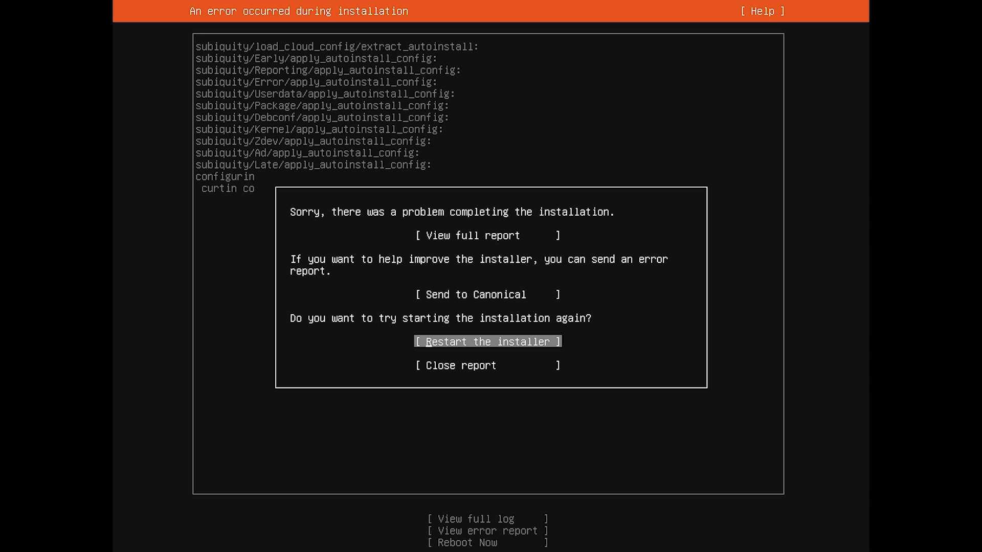
- Back in the virtual machine, restart the installer in English and continue without updating it
key("Return")
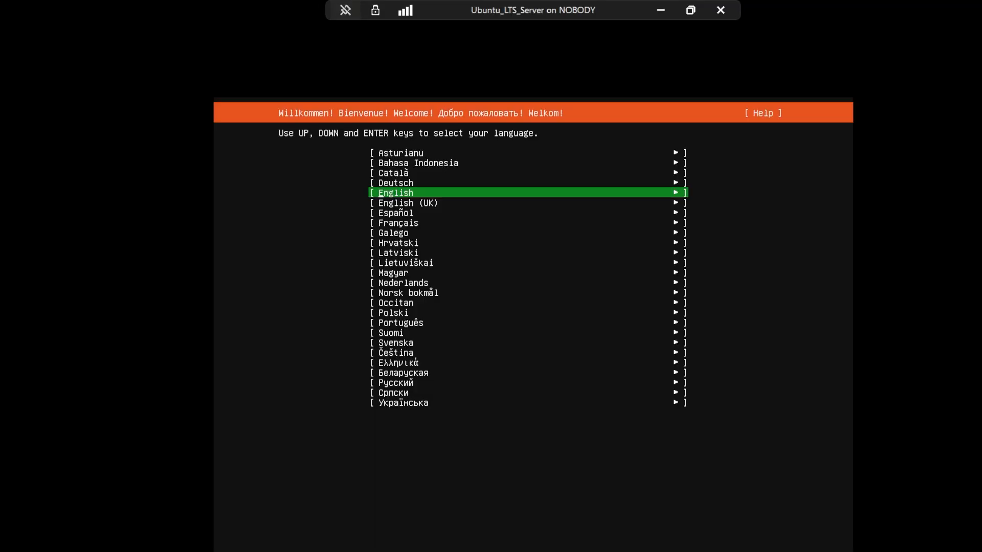
key("Return")
key("Return")
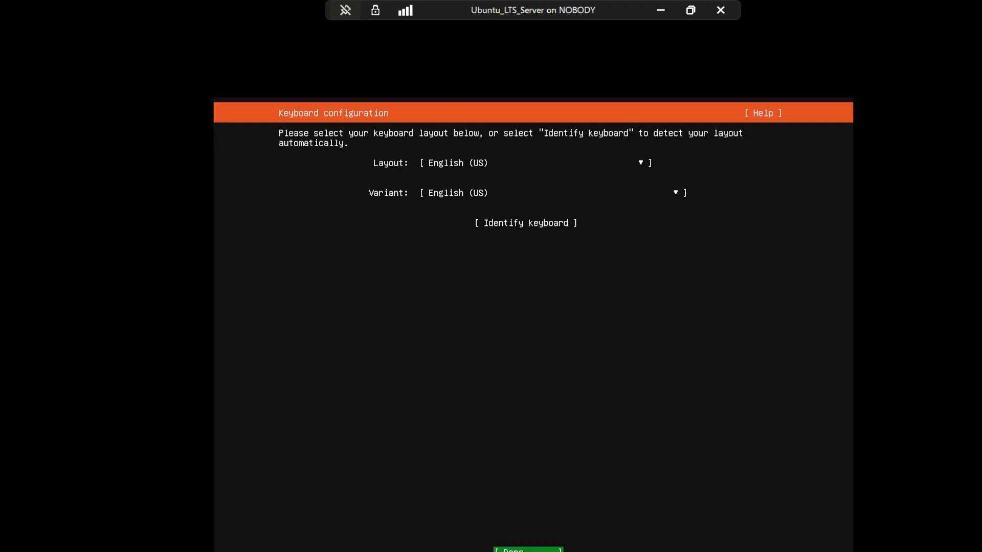
- Accept the English (US) keyboard, Ubuntu Server base and default network configuration, leaving the proxy address blank
key("Return")
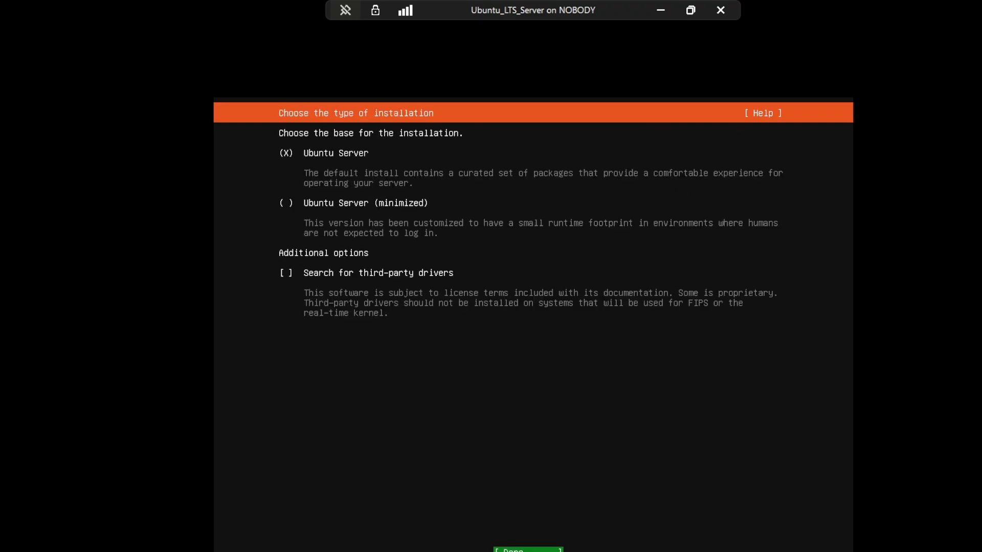
key("Return")
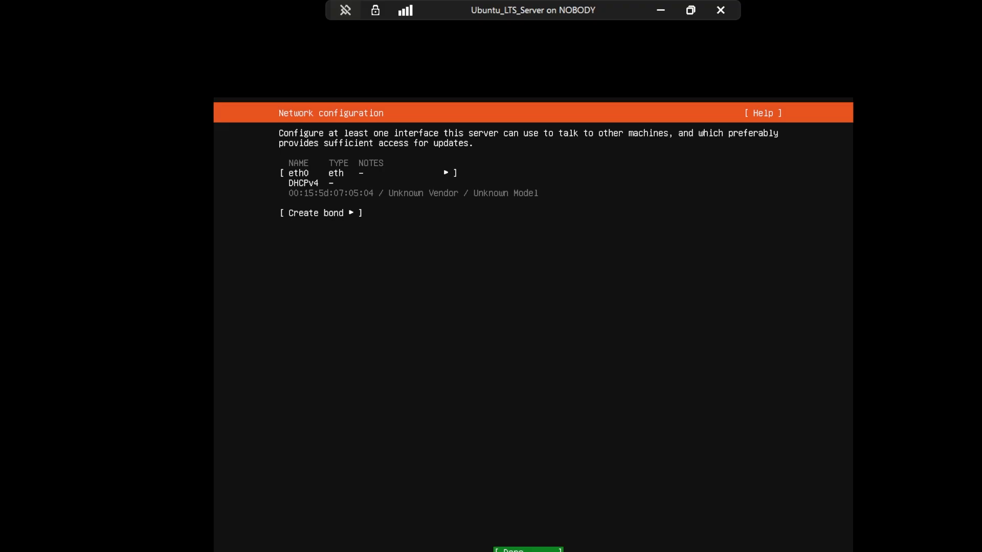
key("Return")
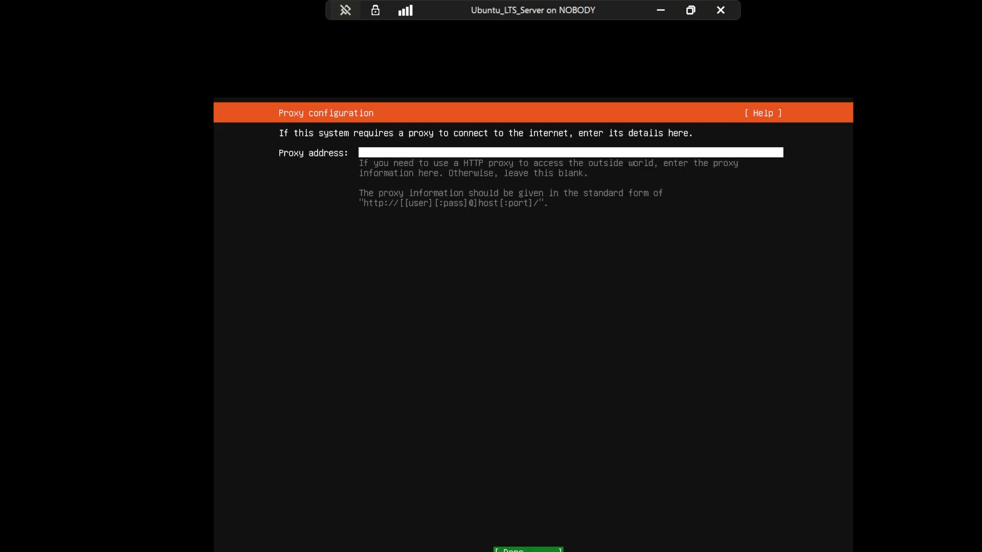
key("Return")
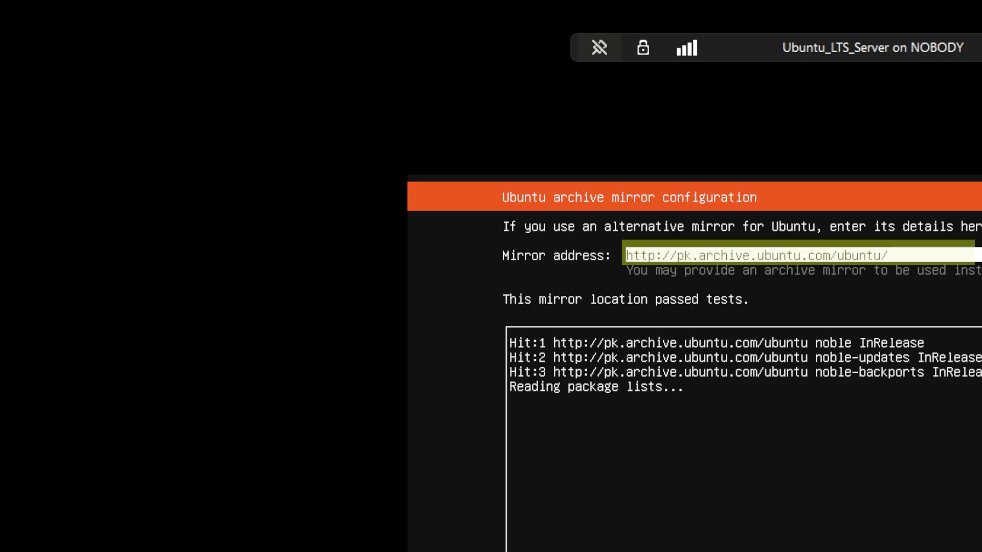
- In the browser, open the http link of the Tsinghua University (archive) mirror and inspect its full web address
key("Down")
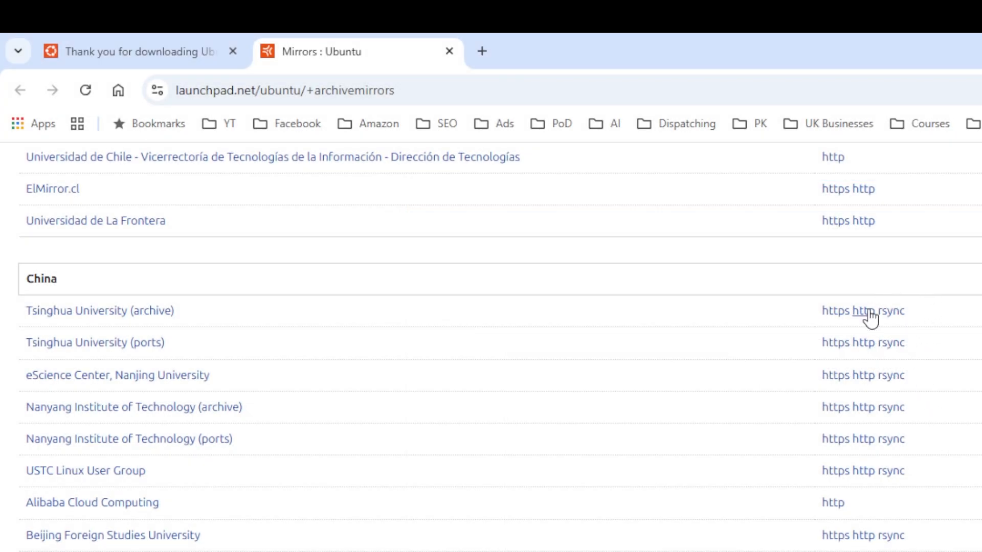
left_click(868, 310)
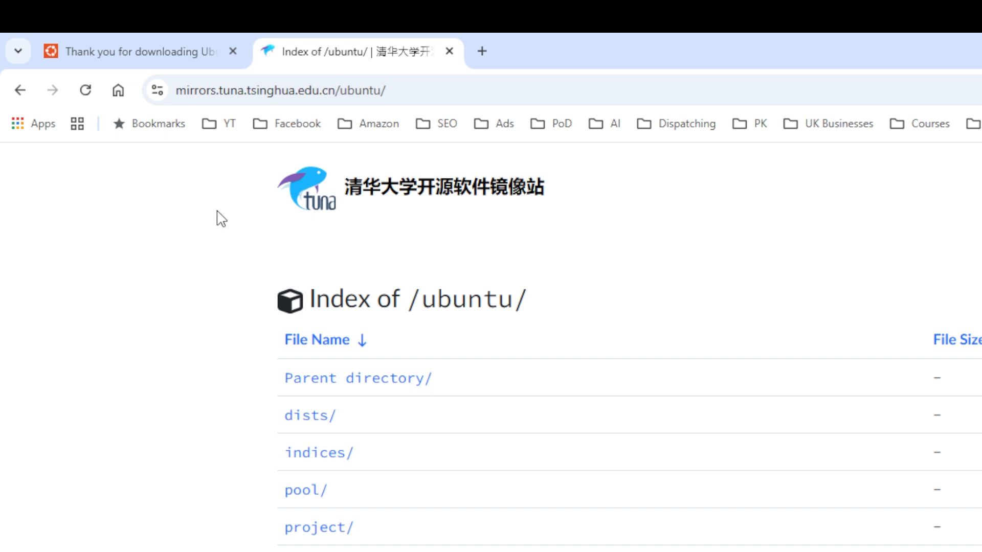
left_click(431, 90)
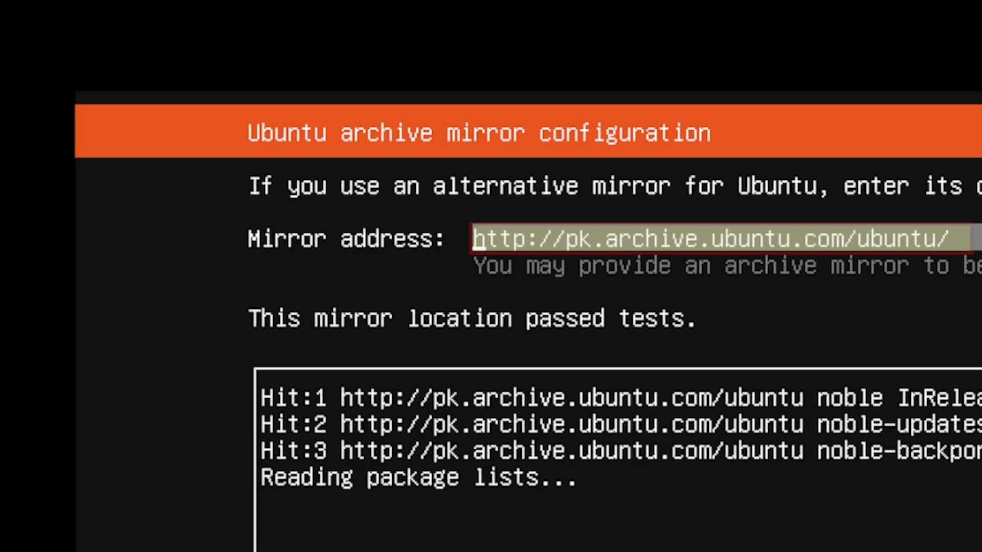
key("Right")
key("Right")
key("Right")
key("Right")
key("Right")
key("Right")
key("Right")
key("Delete")
key("Delete")
key("Delete")
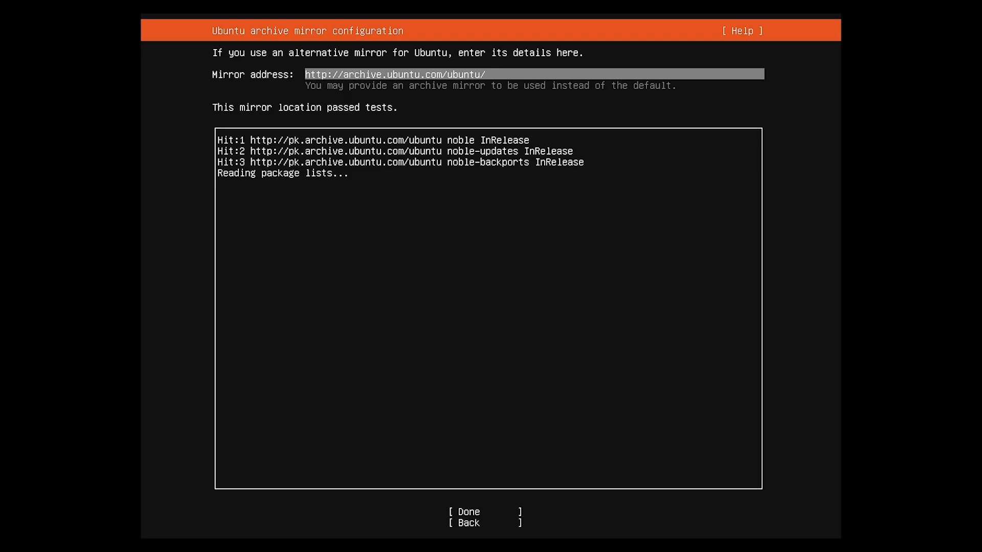
key("Down")
key("Down")
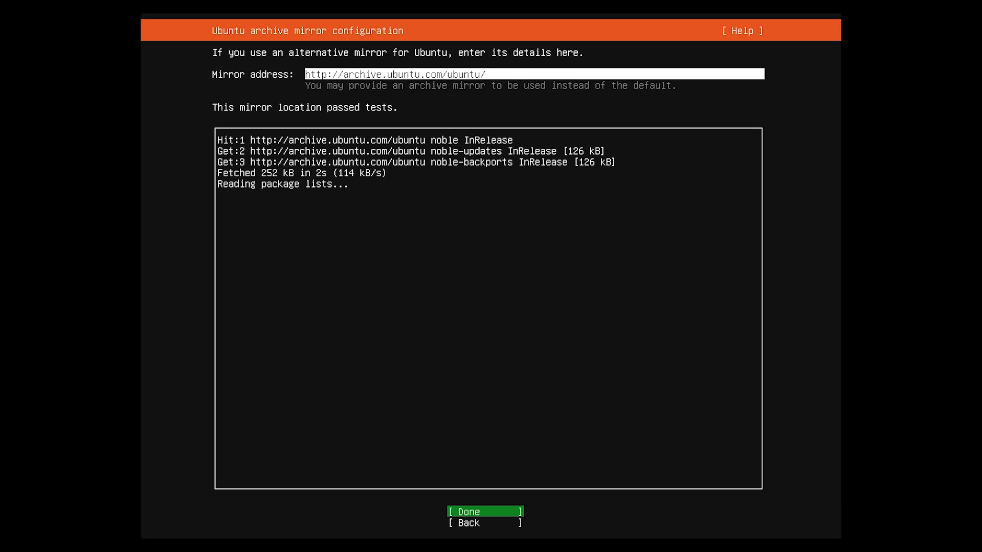
key("Return")
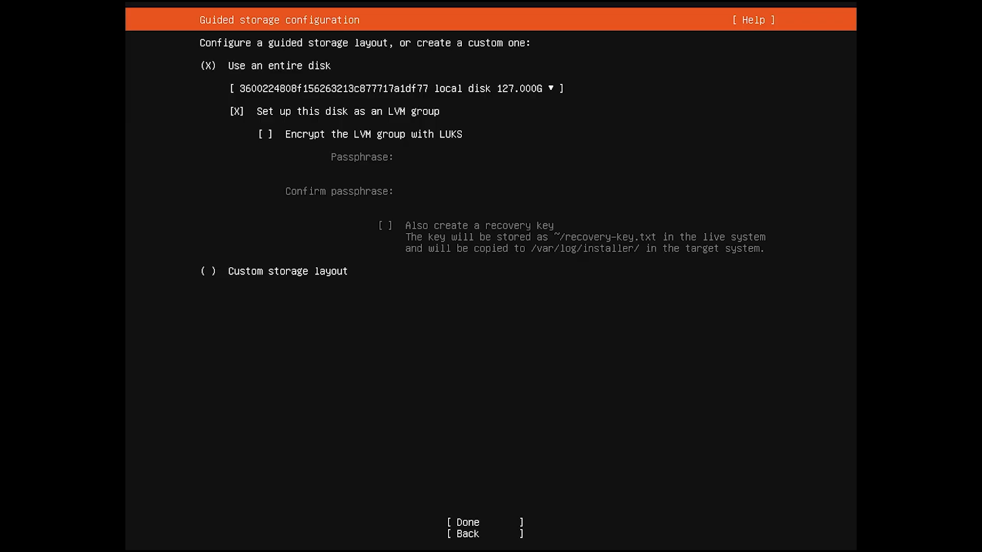
- Use the entire disk without an LVM group, accept the storage layout and confirm the destructive action
key("space")
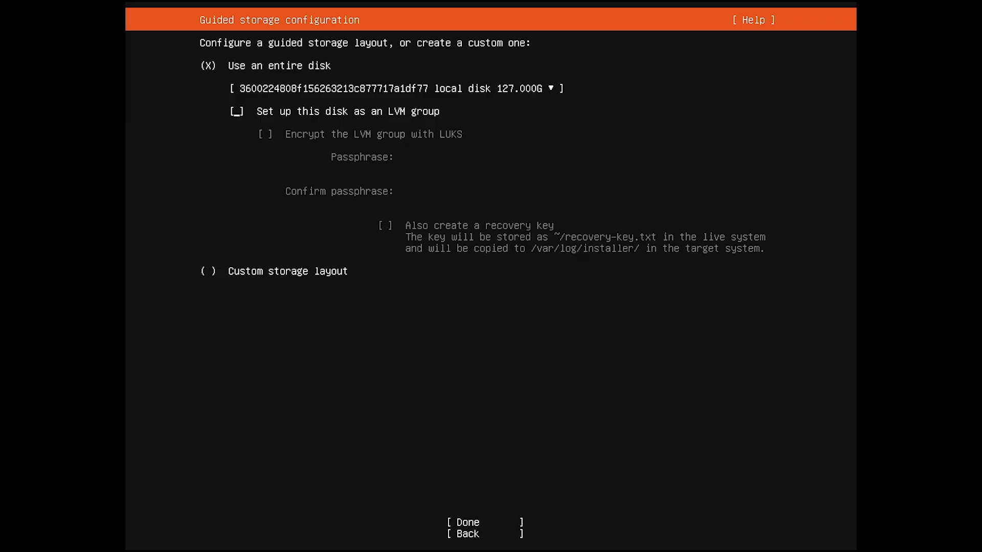
key("Tab")
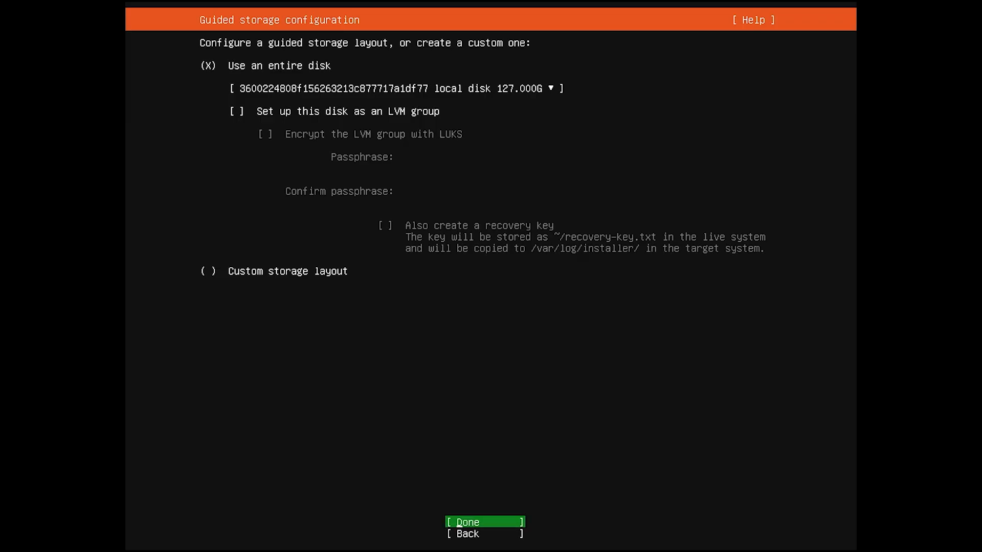
key("Return")
key("Return")
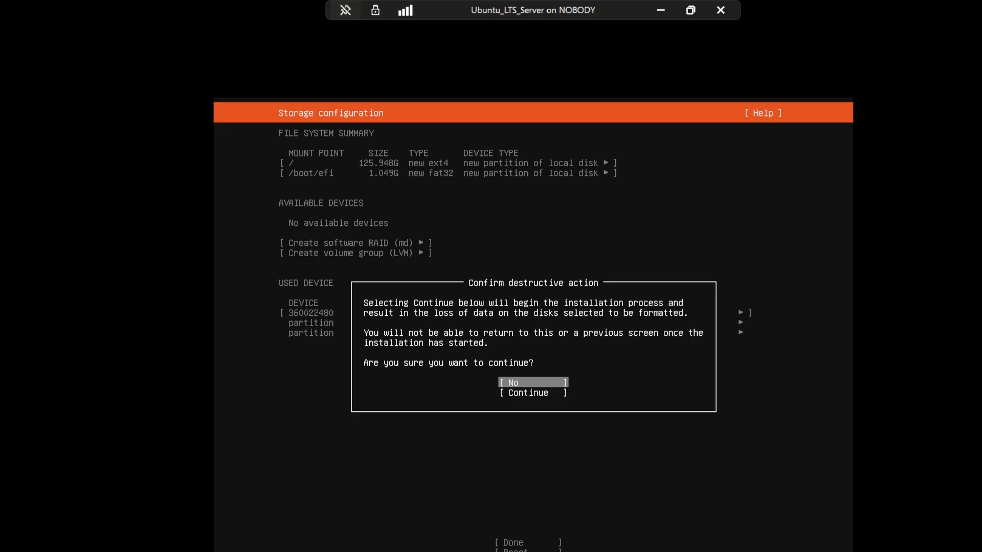
key("Down")
key("Return")
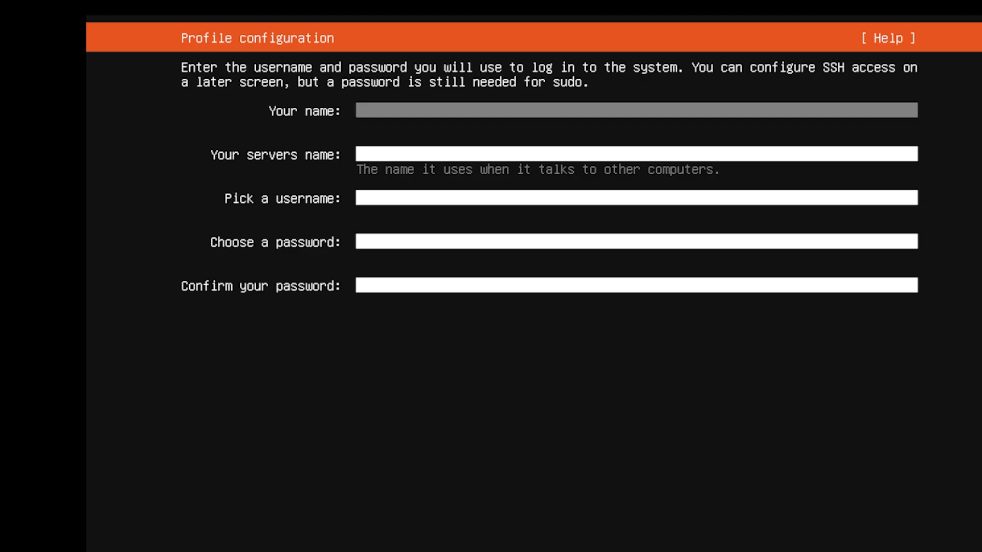
- Fill in the profile with the user's name, the server name home_lab and the username
type("umair")
key("Tab")
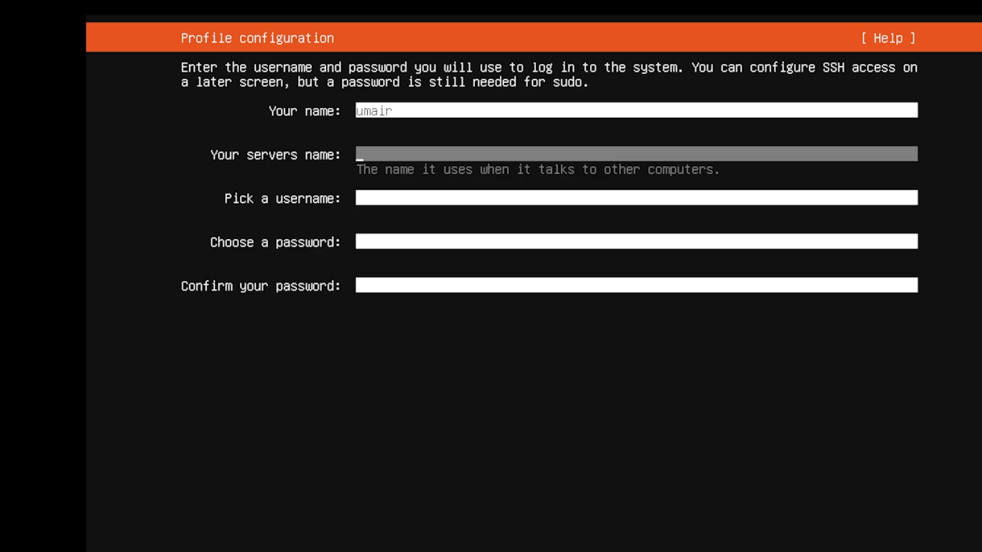
type("home_lab")
key("Tab")
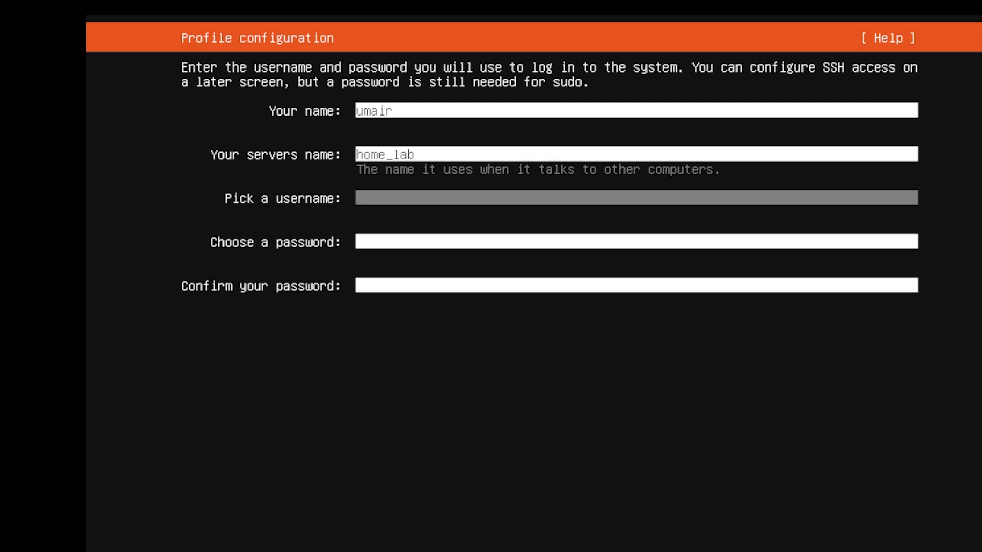
type("umair")
key("Tab")
- Enter and confirm the account password, then submit the profile configuration
type("****")
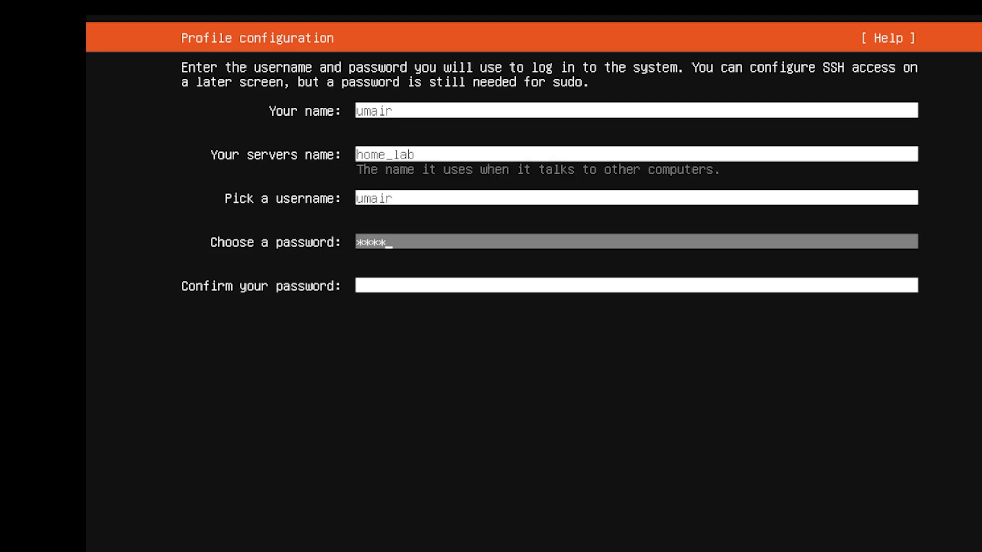
type("******")
key("Tab")
type("**********")
key("Tab")
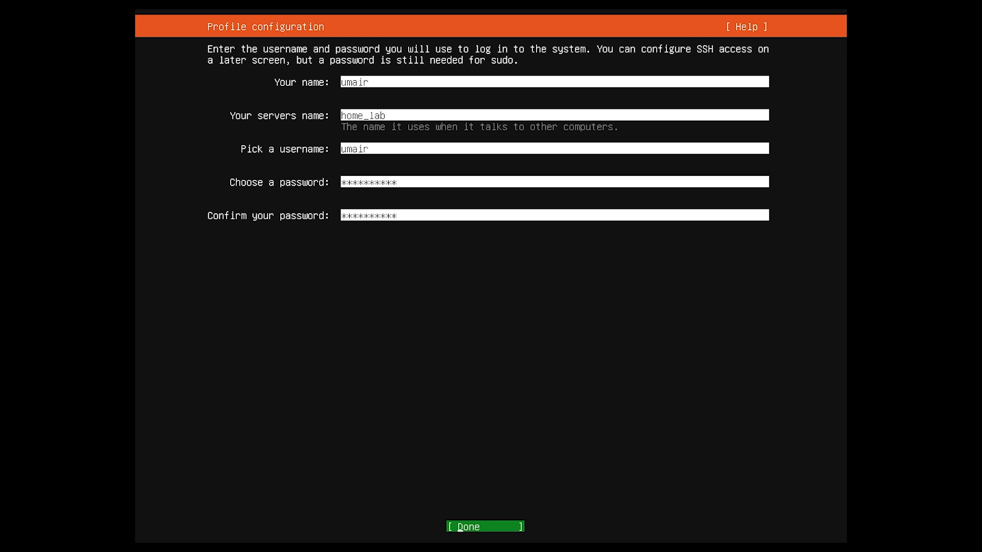
key("Return")
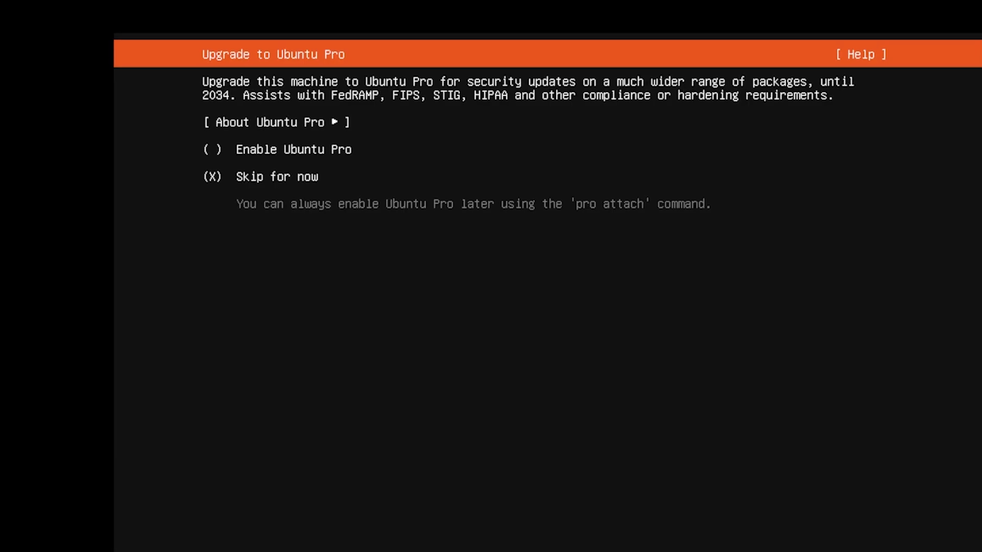
- Skip Ubuntu Pro and choose to install the OpenSSH server, without selecting any featured snaps
key("Return")
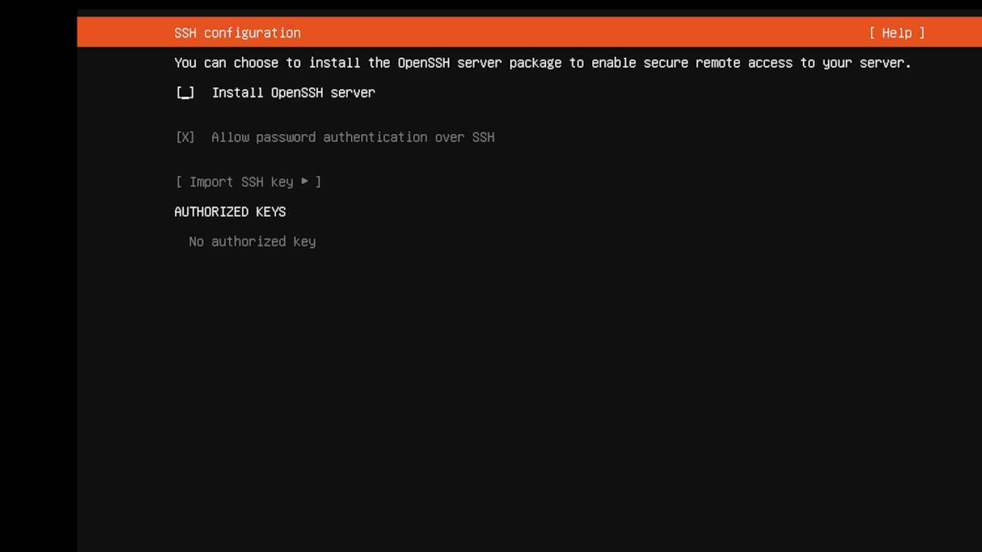
key("space")
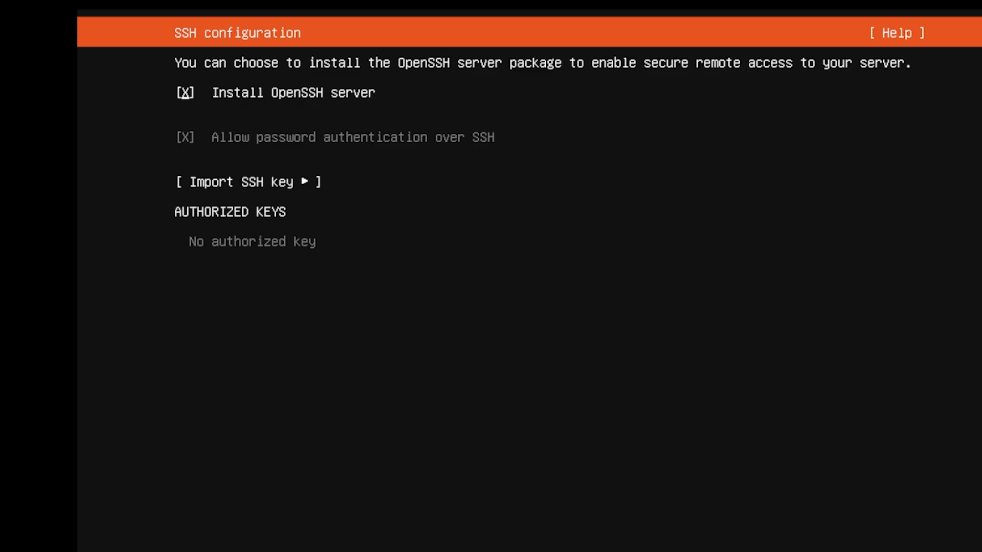
key("Down")
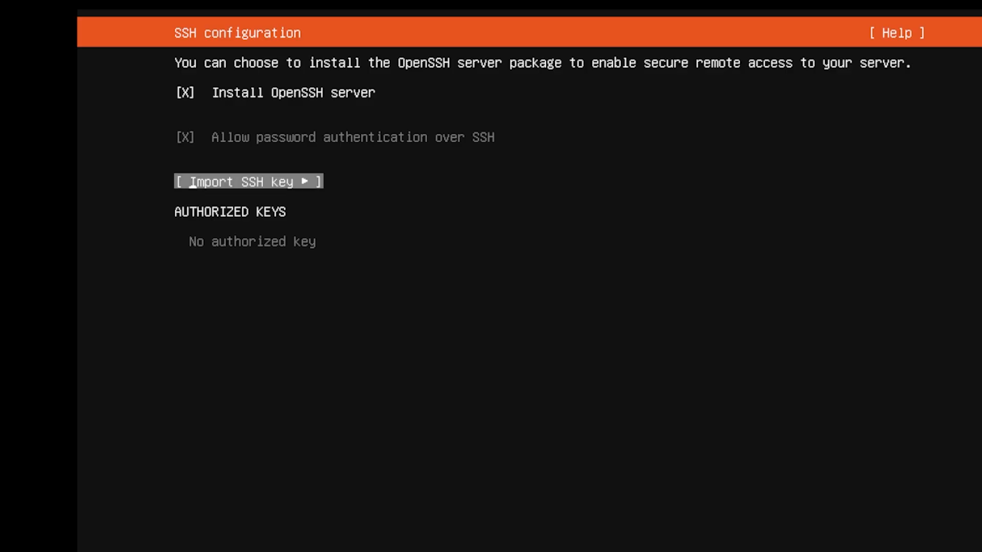
key("Down")
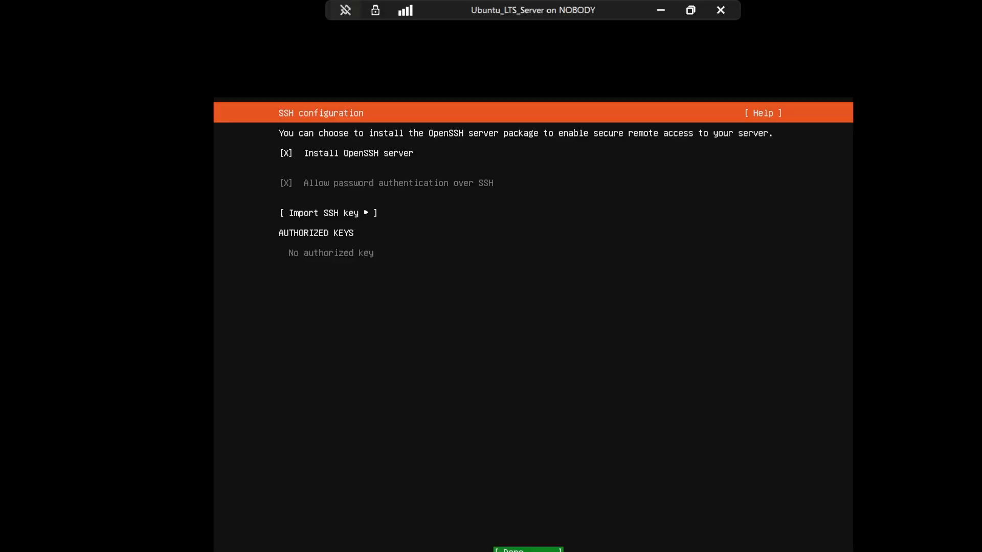
key("Return")
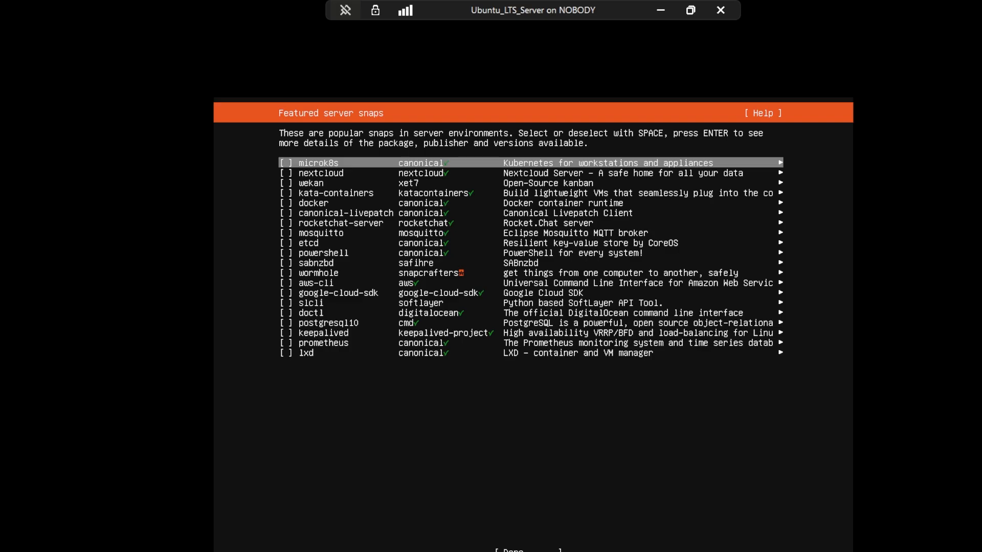
key("Tab")
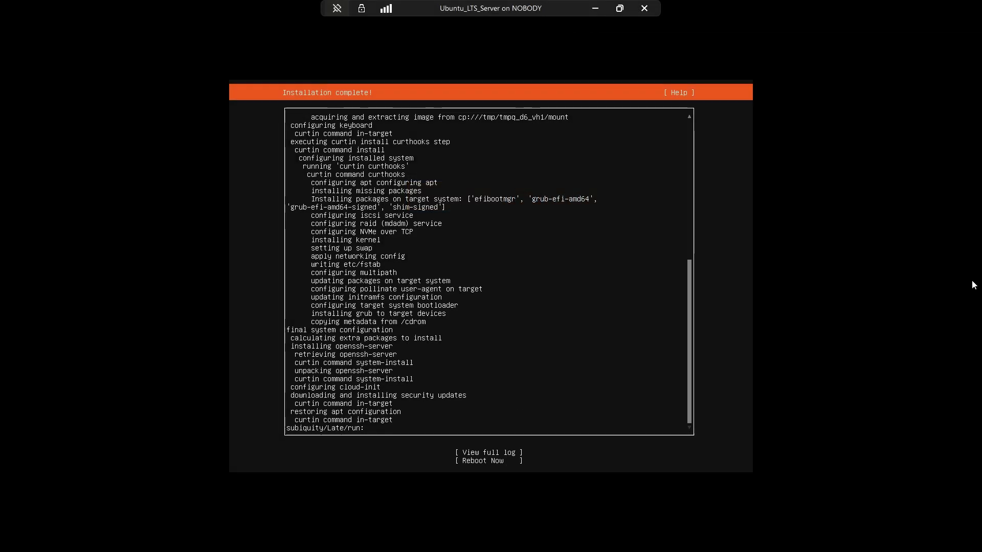
- Reboot the virtual machine from the completed installation screen
key("Tab")
key("Tab")
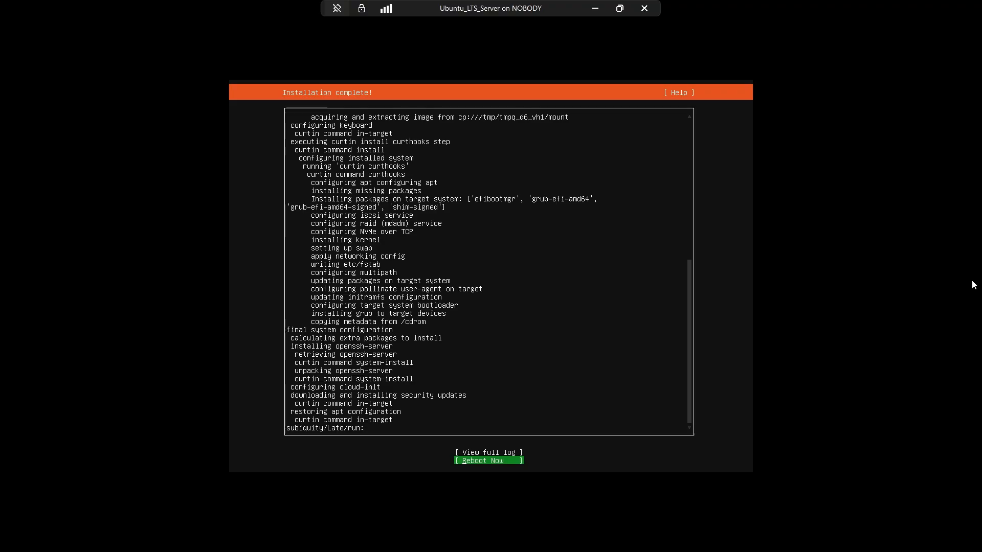
key("Return")
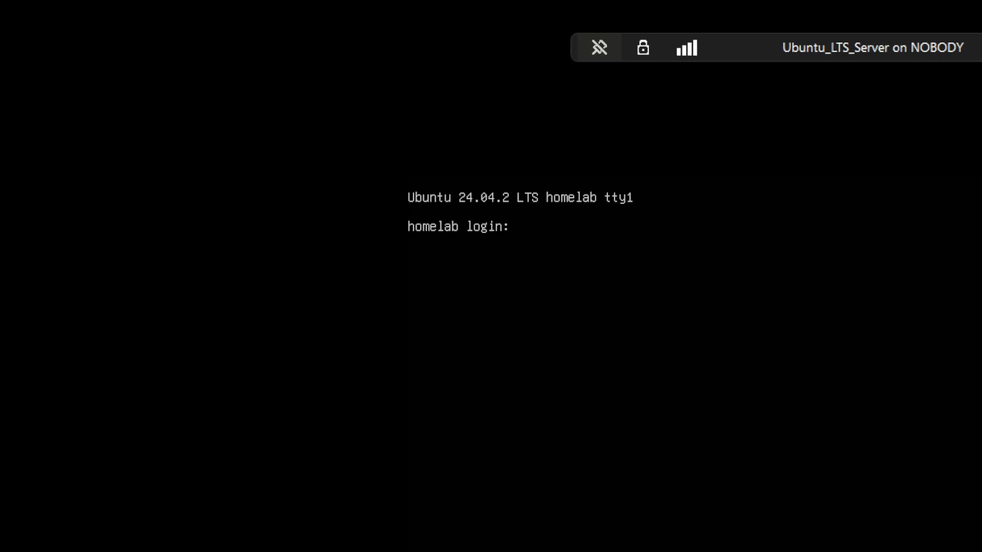
- Log in to the new server's console with the username and account password
type("umair")
key("Return")
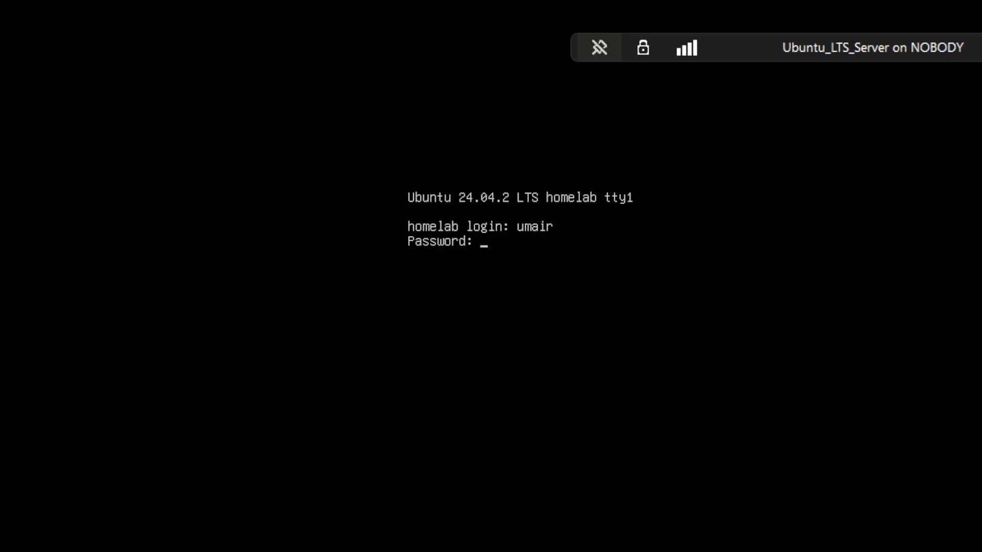
key("Return")
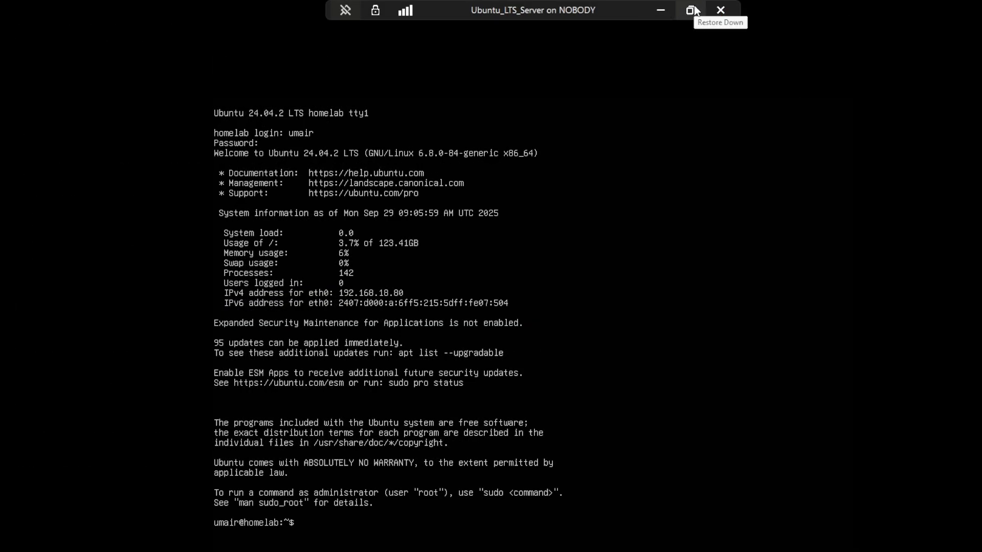
- Take the virtual machine out of full screen, minimize it, and open PowerShell 7 (x64) in a maximized window
left_click(690, 10)
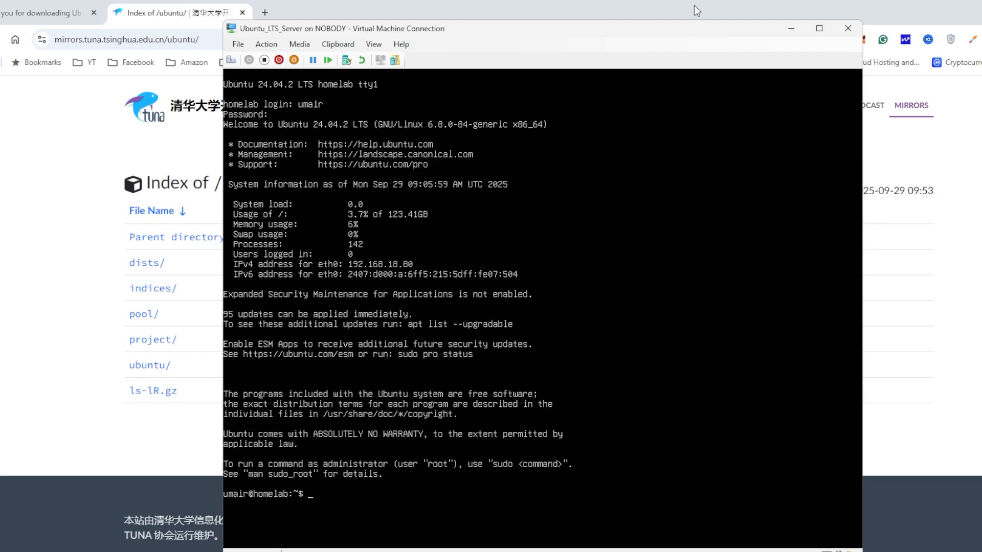
left_click(792, 30)
key("alt+Tab")
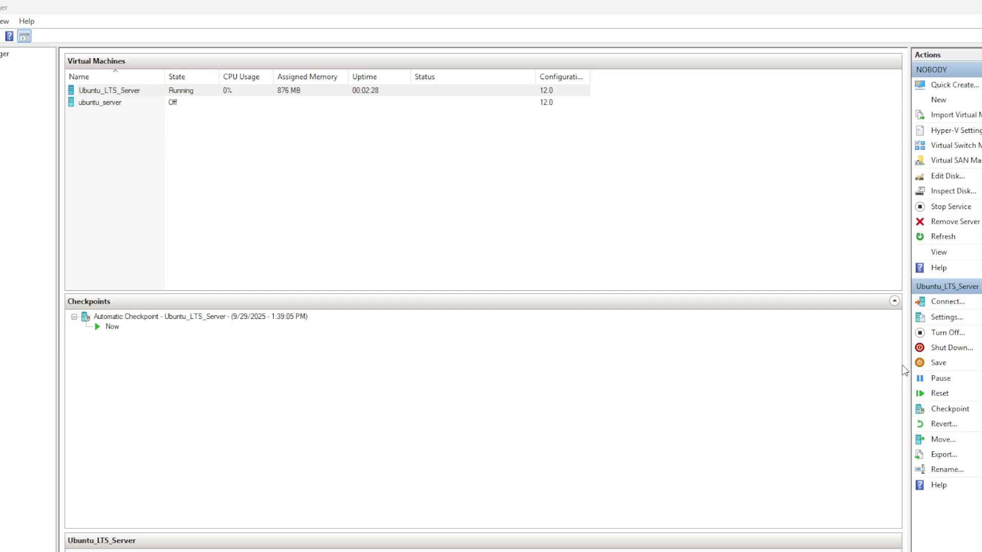
key("super")
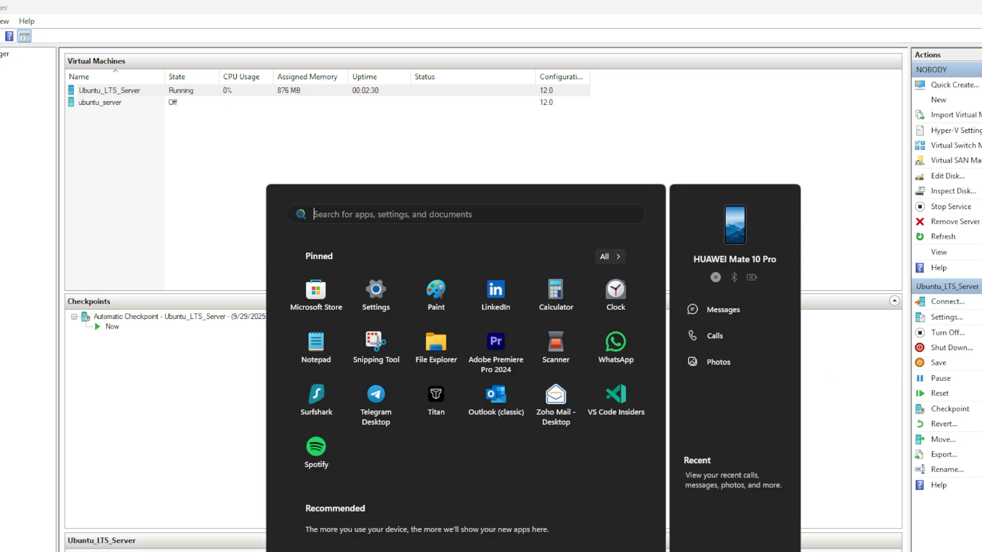
type("powershell")
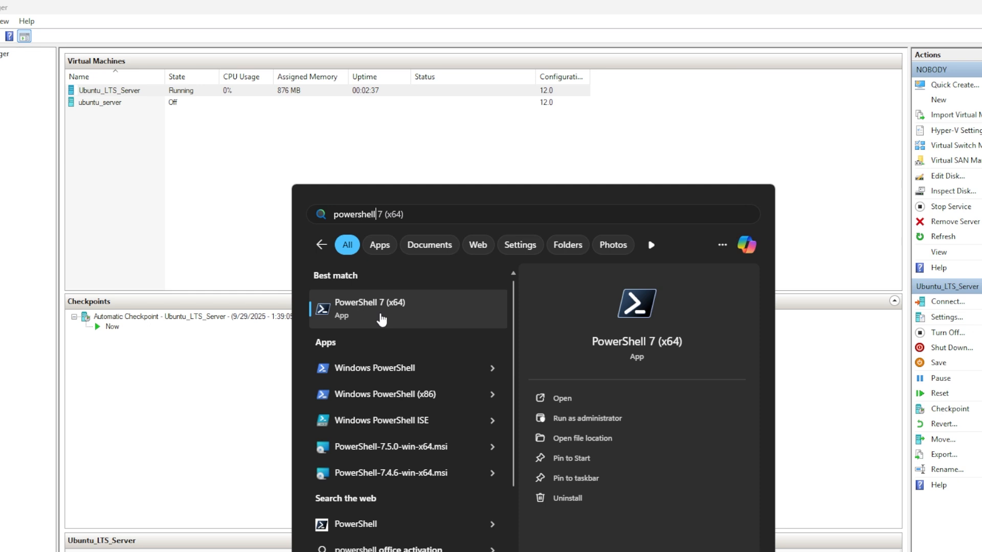
left_click(361, 313)
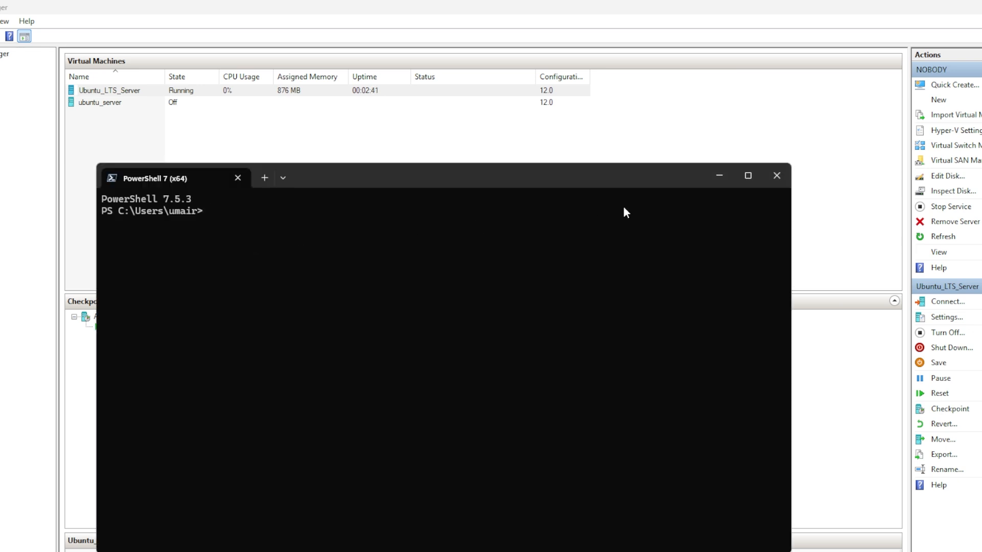
left_click(747, 175)
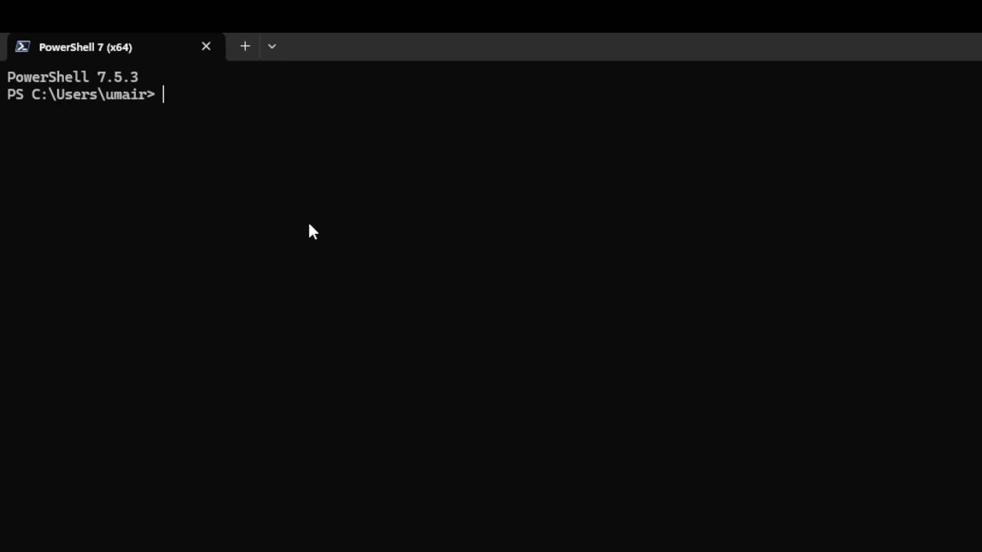
- Connect over SSH to 192.168.18.80 with the server's username, accept the host key and submit the account password, retrying it once
type("ssh ")
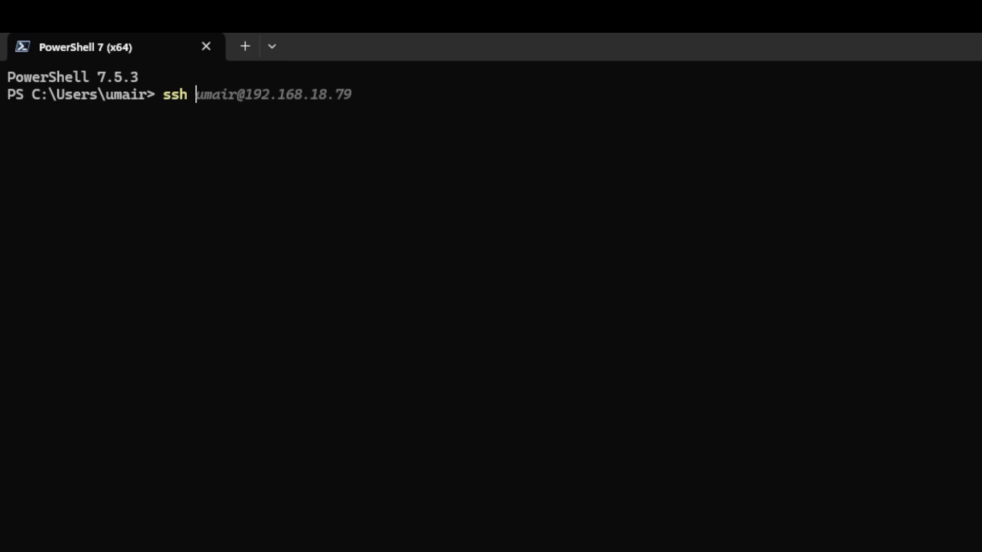
type("umair@192.168.18.")
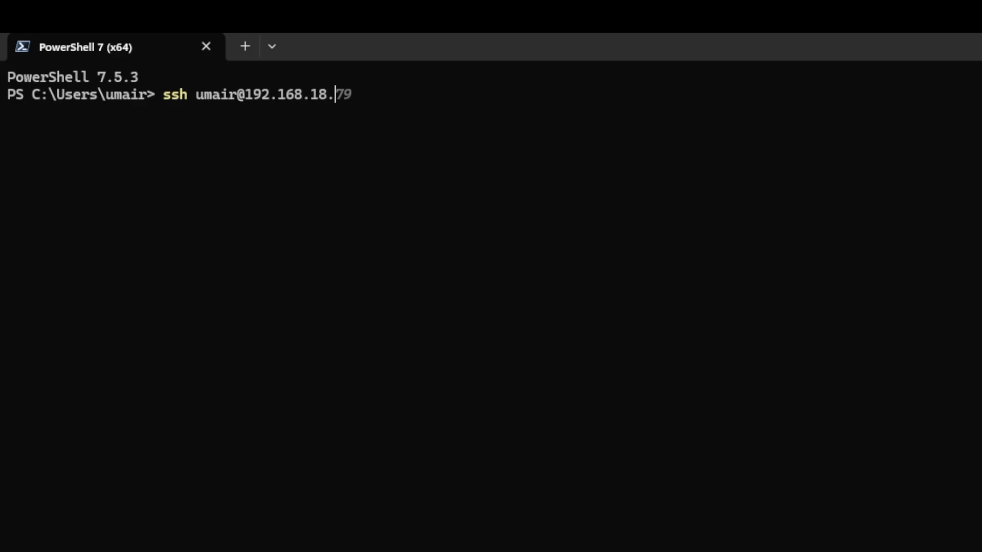
type("80")
key("Return")
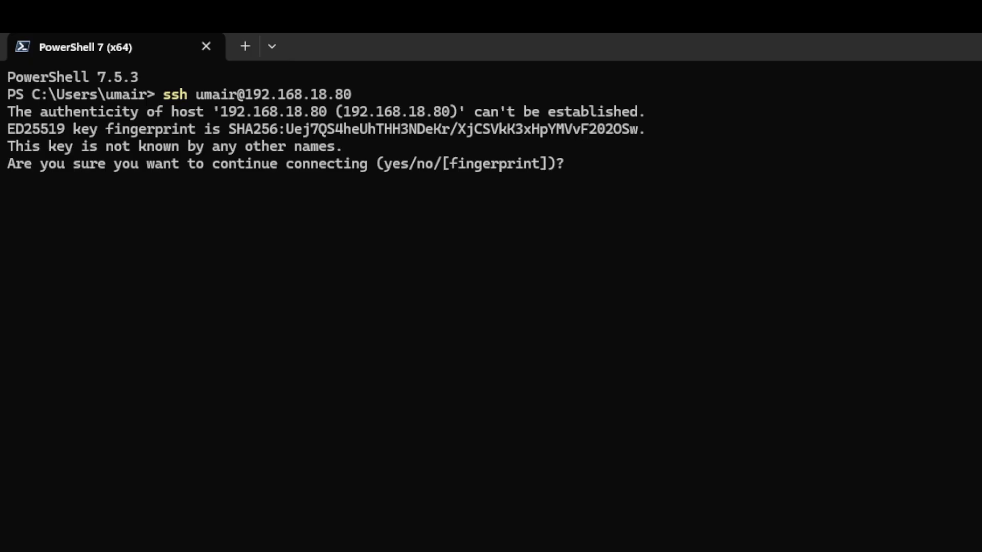
type("yes")
key("Return")
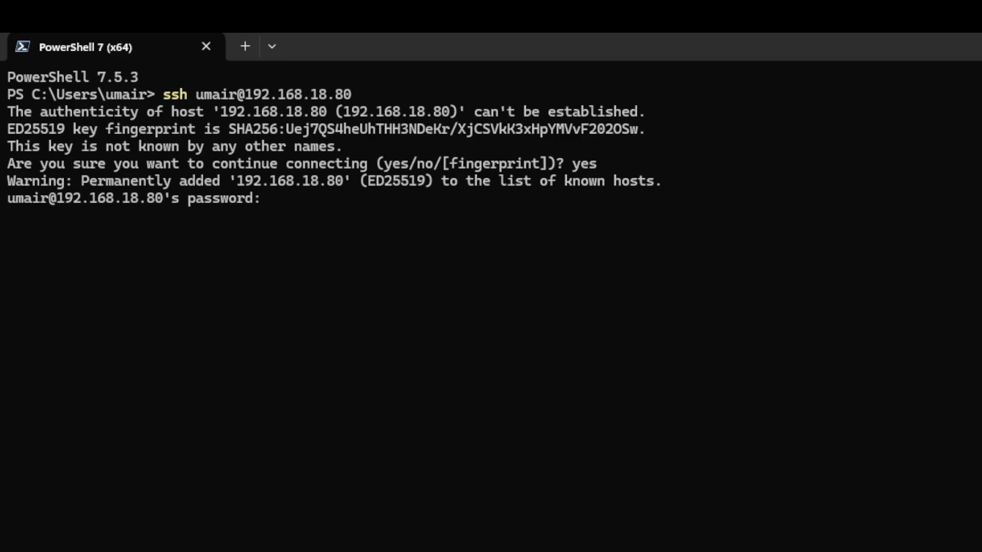
key("Return")
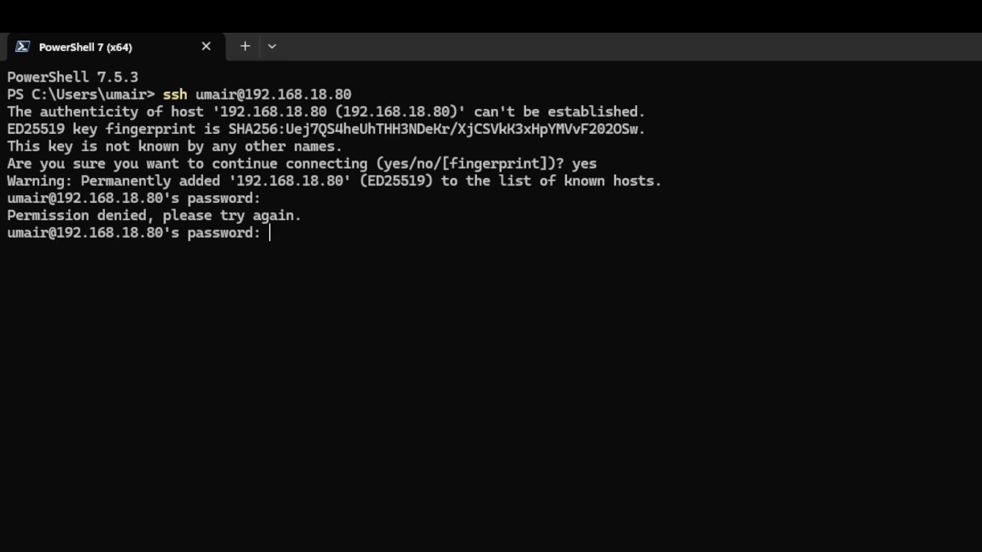
key("Return")
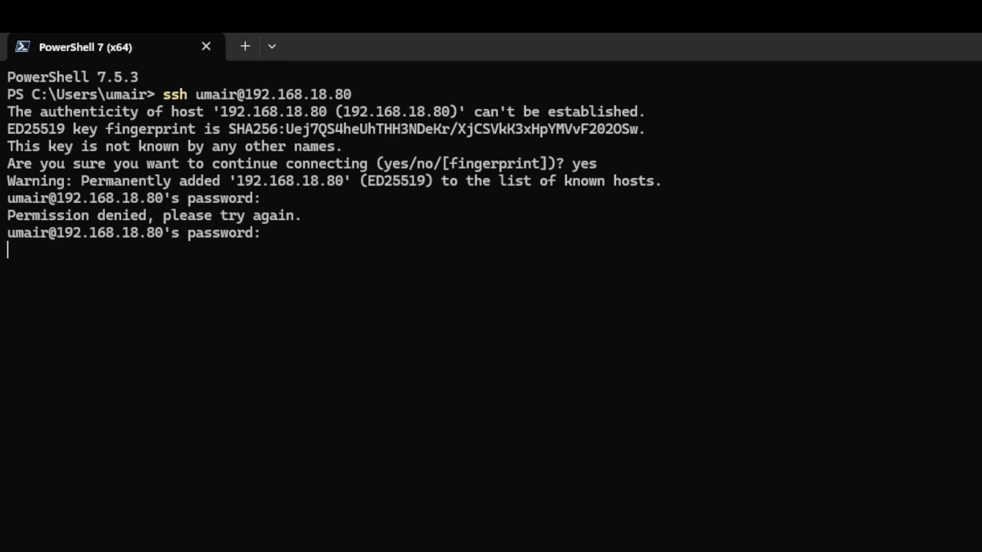